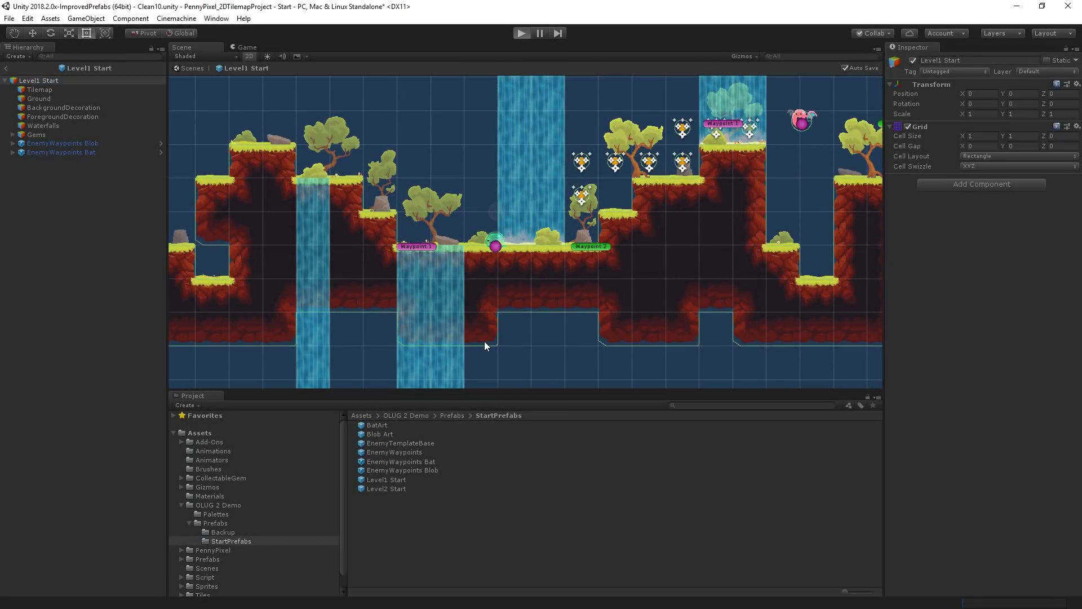
# Play-test the level by running and jumping the character past the blob enemy to the far end, and stop play mode.
pyautogui.hotkey('ctrl', 'p')
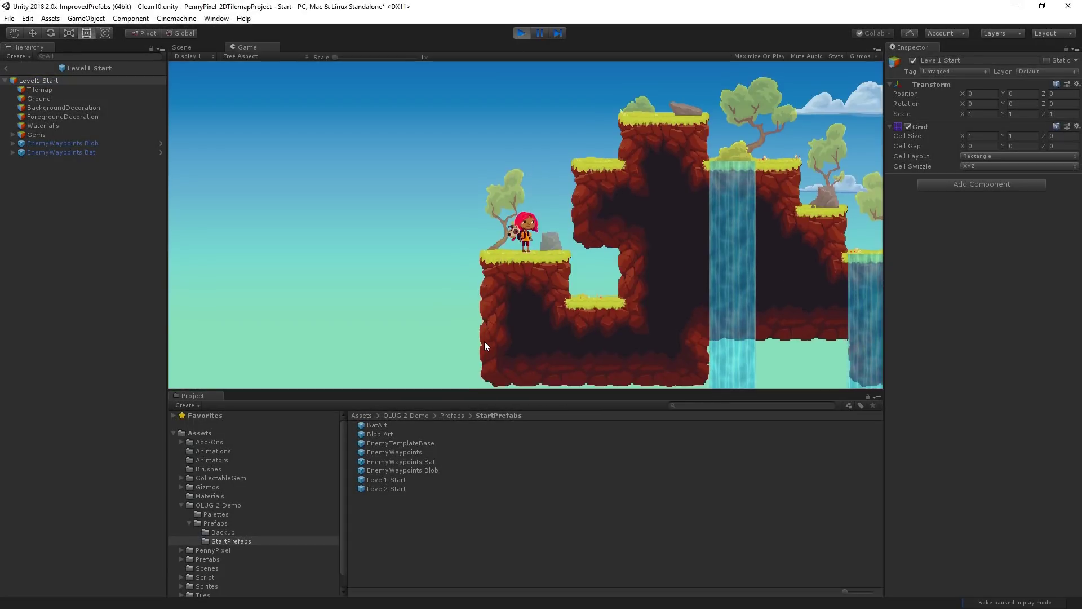
pyautogui.press('Right')
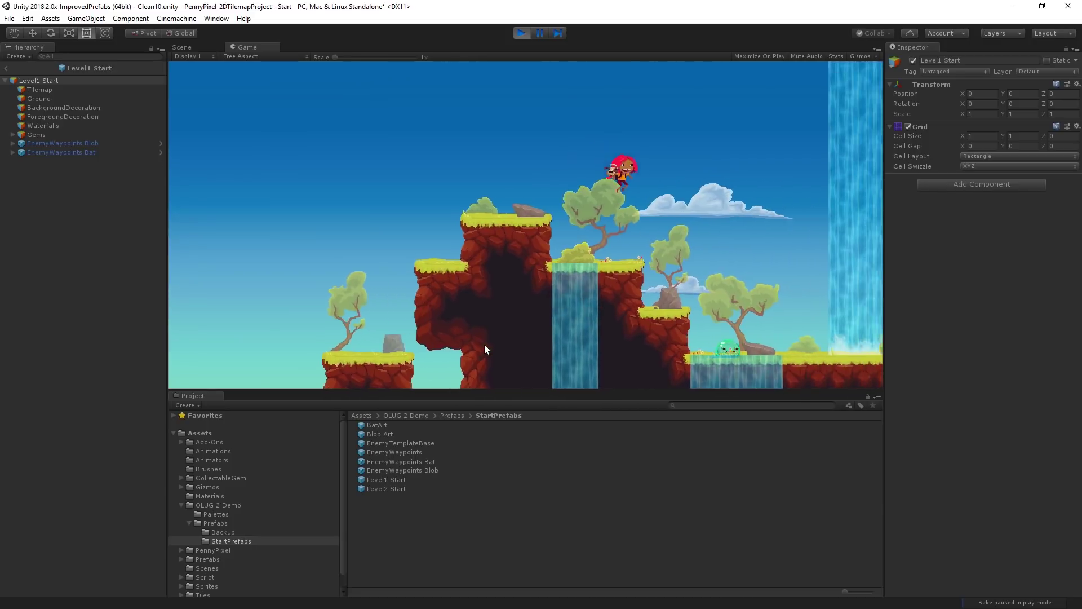
pyautogui.press('Left')
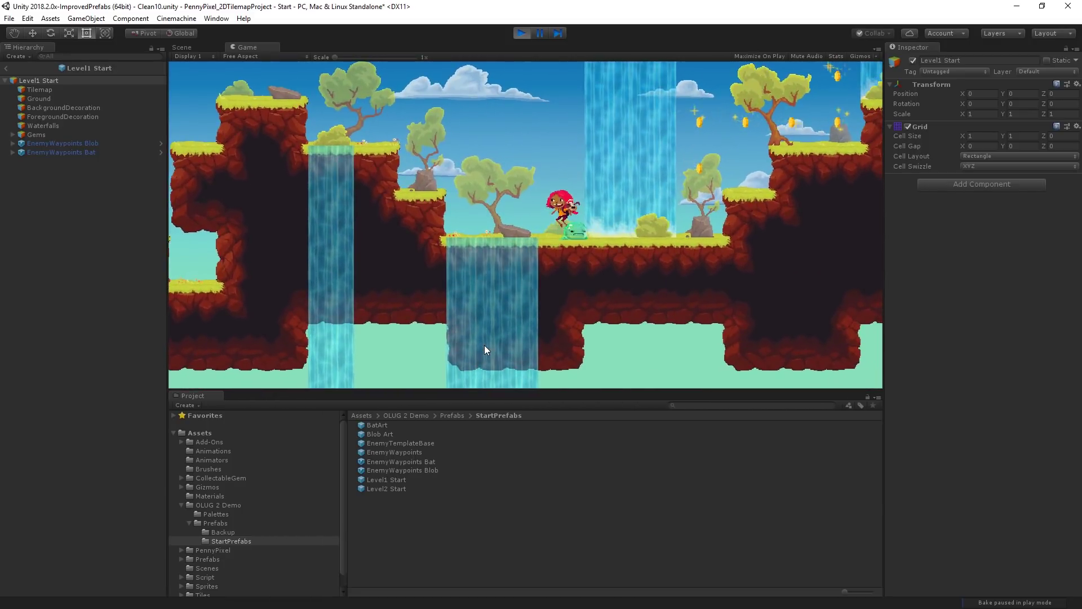
pyautogui.press('Right')
pyautogui.press('space')
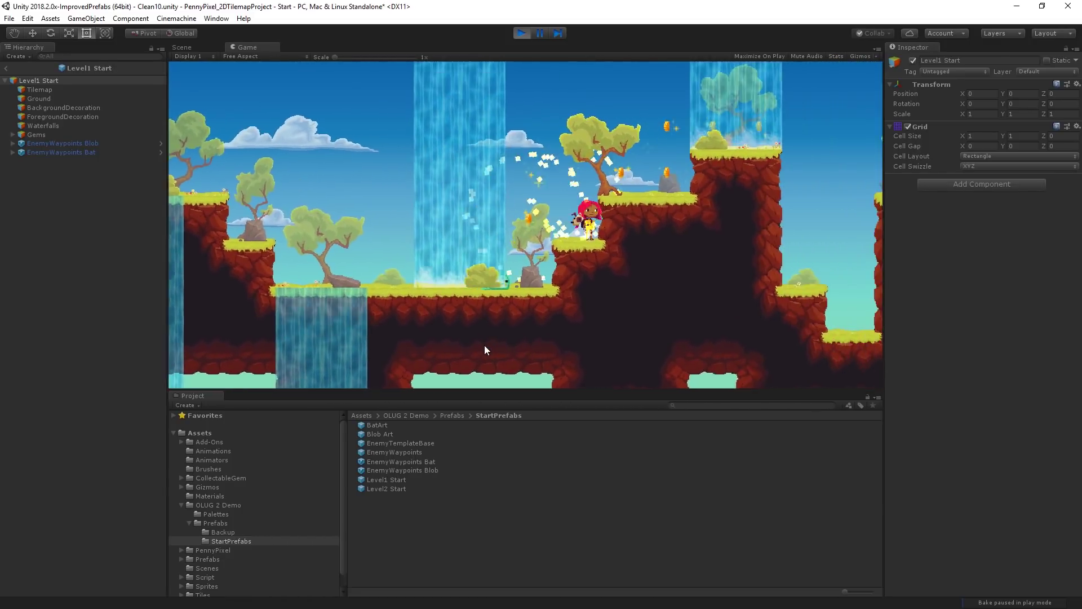
pyautogui.press('Right')
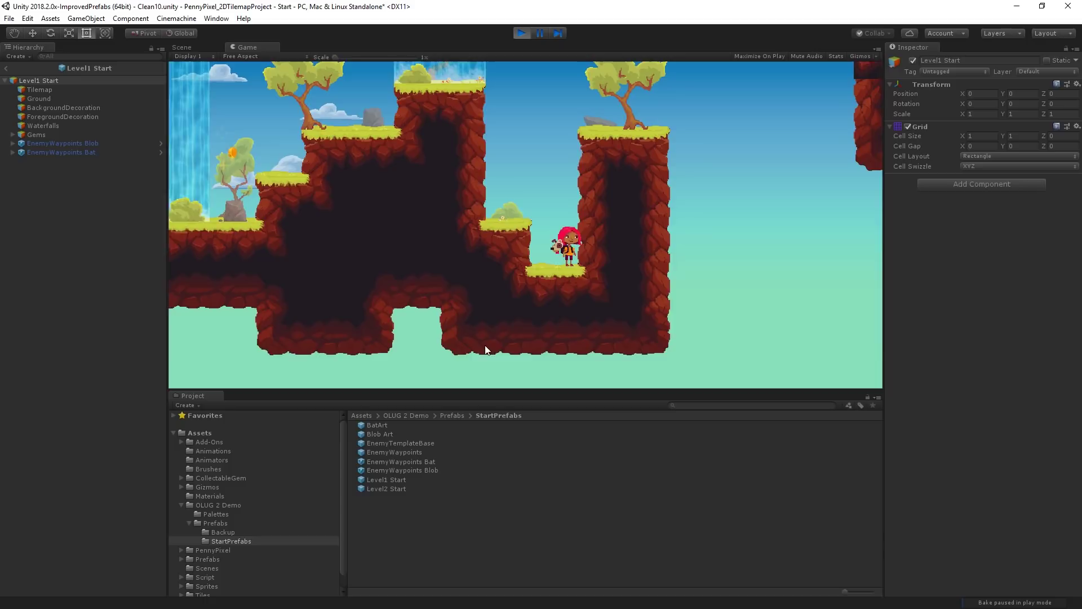
pyautogui.click(520, 33)
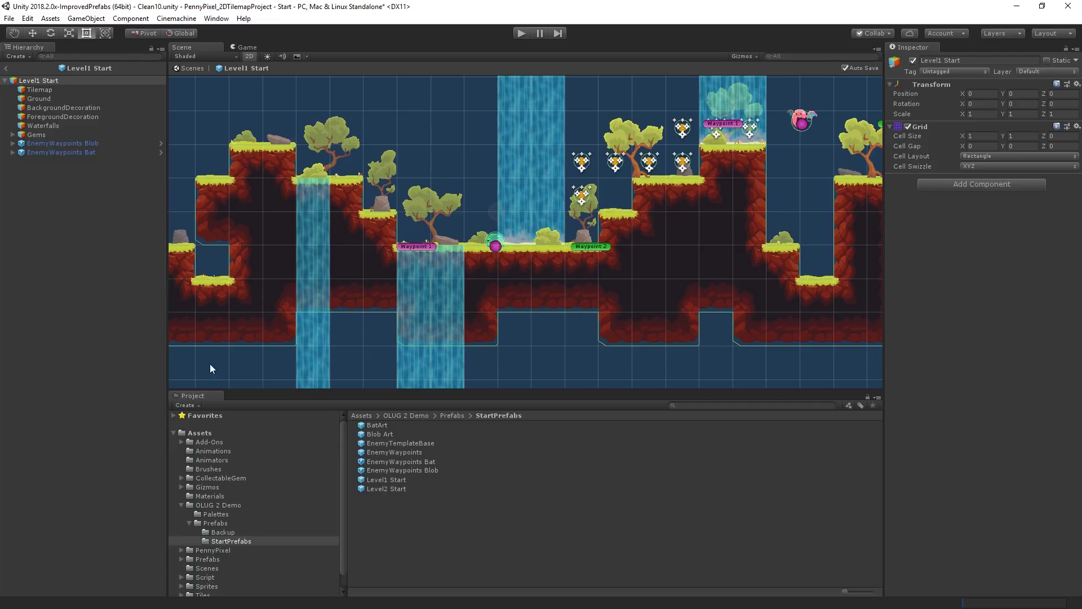
# Open the EnemyTemplateBase prefab and add the Reset Player On Collision script component to it.
pyautogui.click(407, 444)
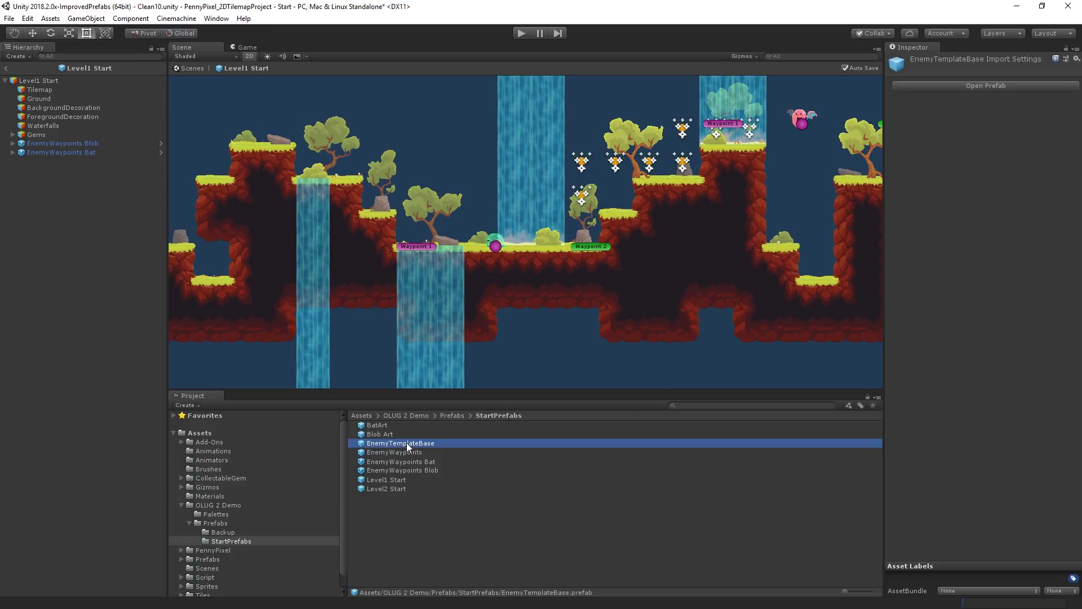
pyautogui.click(984, 89)
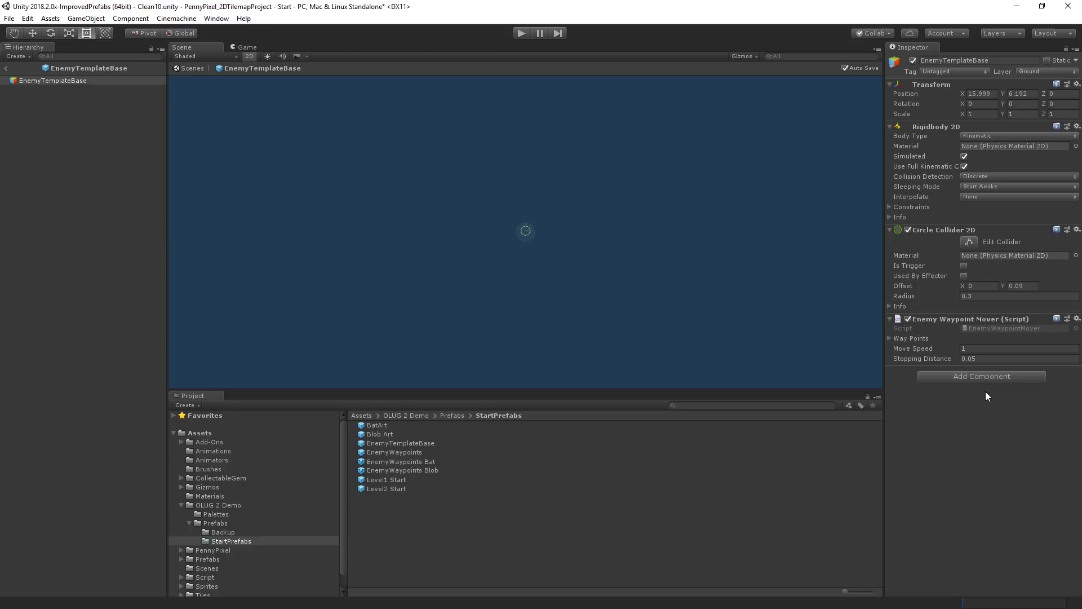
pyautogui.click(978, 379)
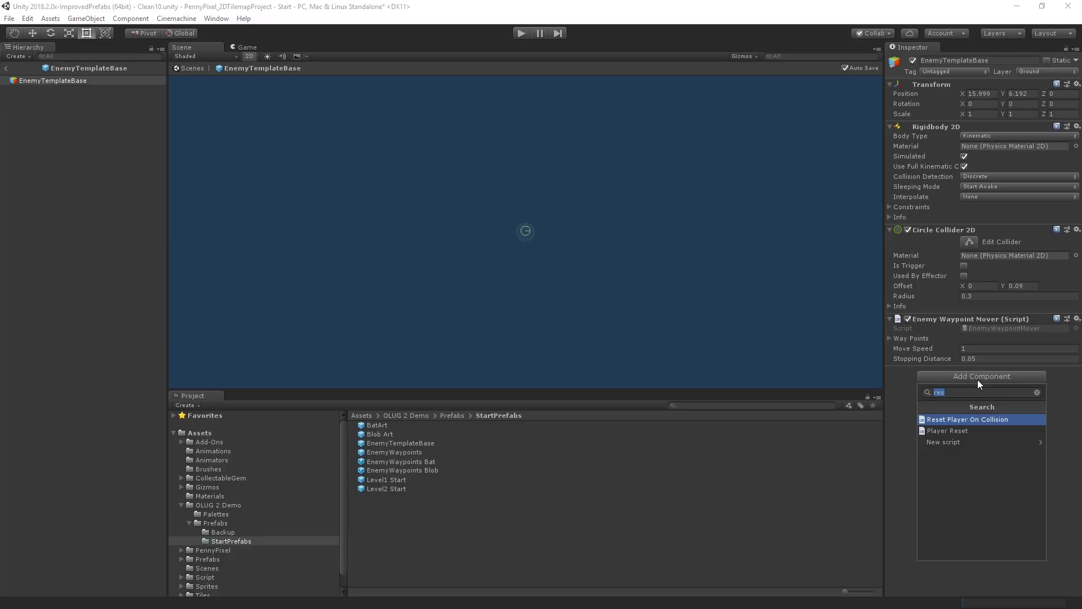
pyautogui.click(1006, 421)
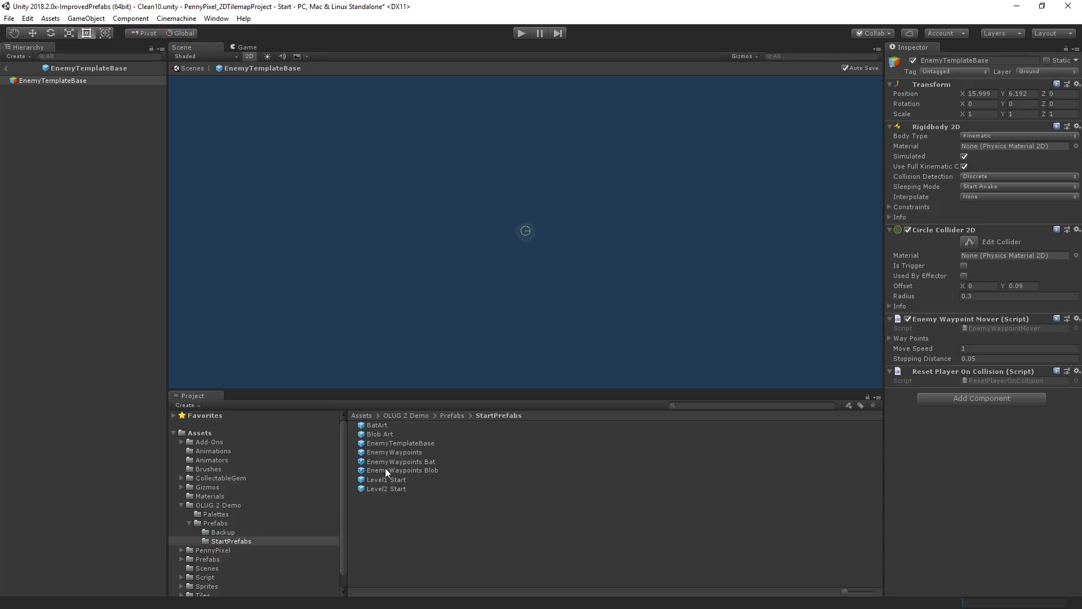
# Open the EnemyWaypoints Bat prefab, inspect the components on its nested EnemyTemplateBase, and return to the Clean10 scene.
pyautogui.click(362, 466)
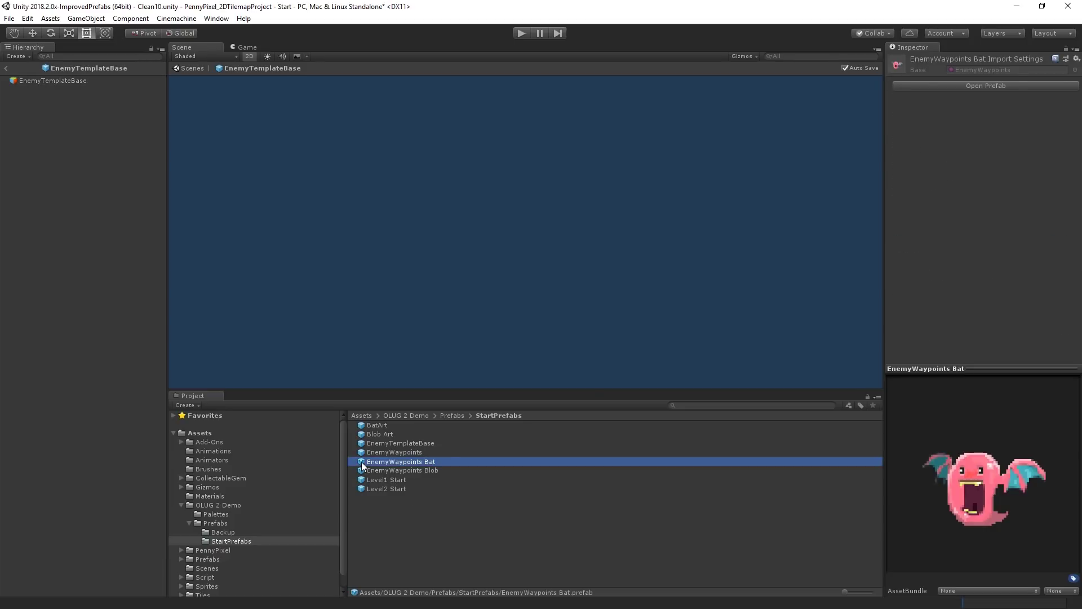
pyautogui.doubleClick(363, 464)
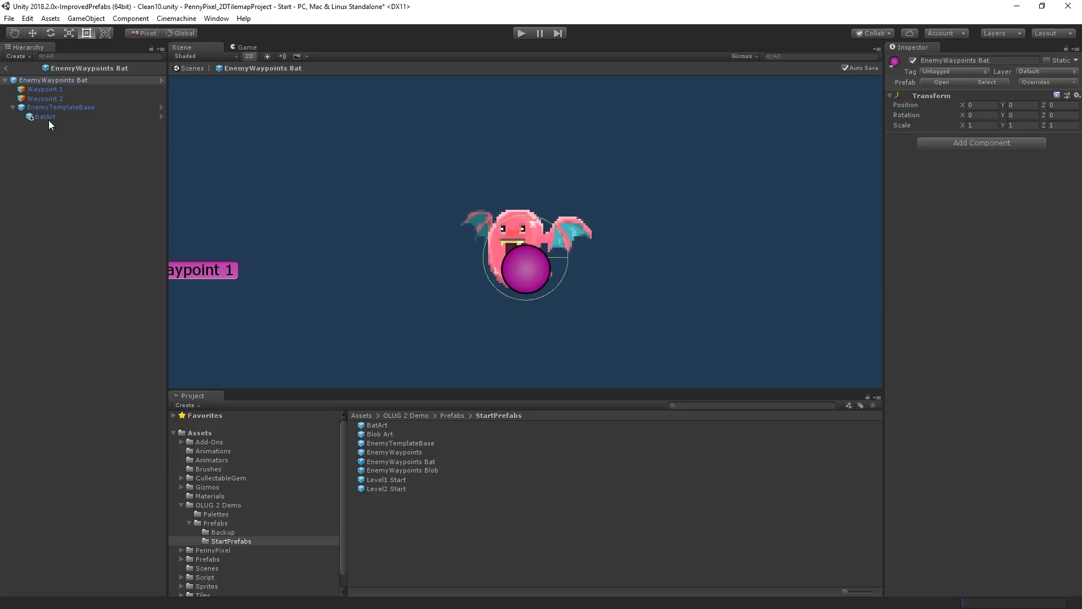
pyautogui.click(62, 106)
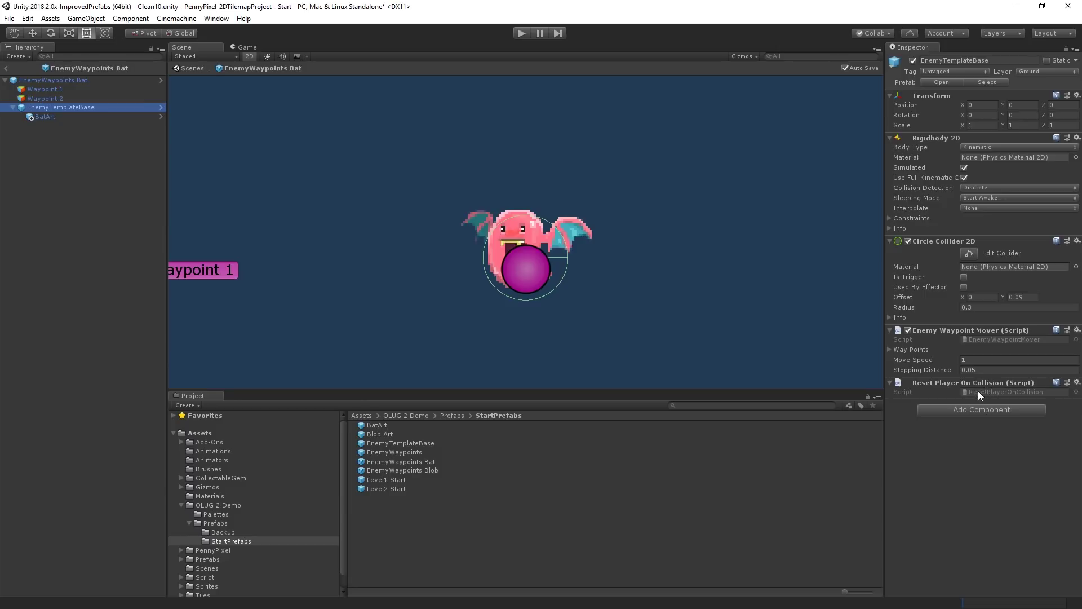
pyautogui.click(5, 67)
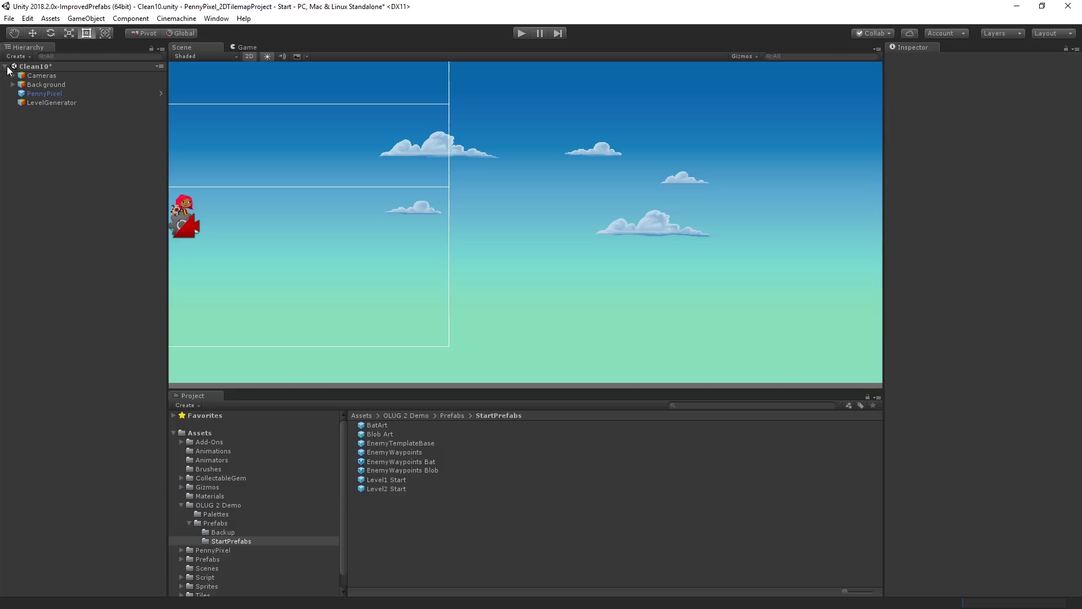
# Play-test the scene by running the character into the blob enemy to check the collision reset, and stop play mode.
pyautogui.click(520, 34)
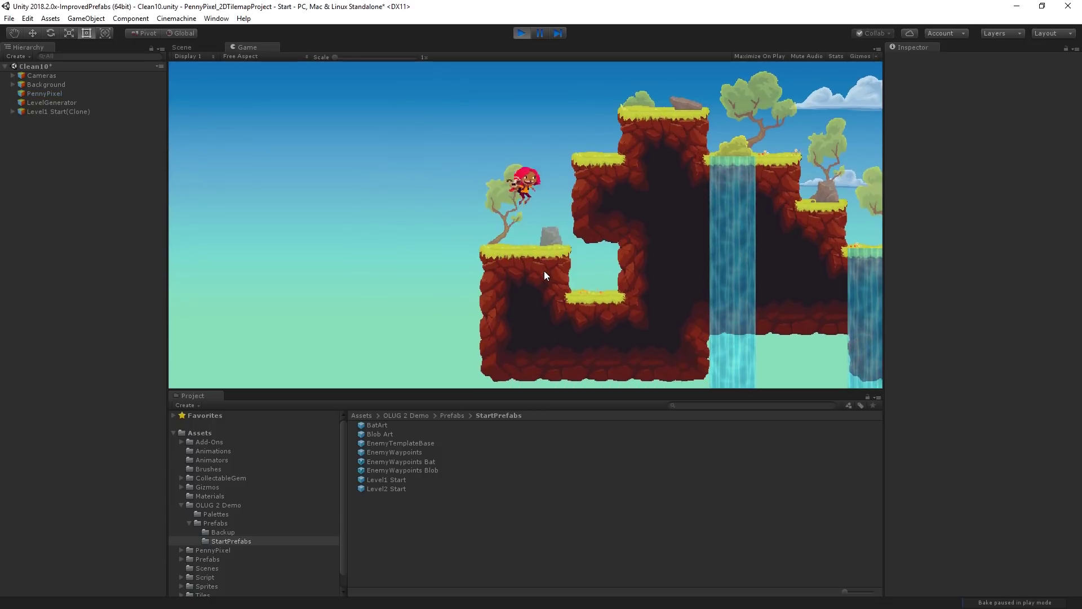
pyautogui.press('Right')
pyautogui.press('space')
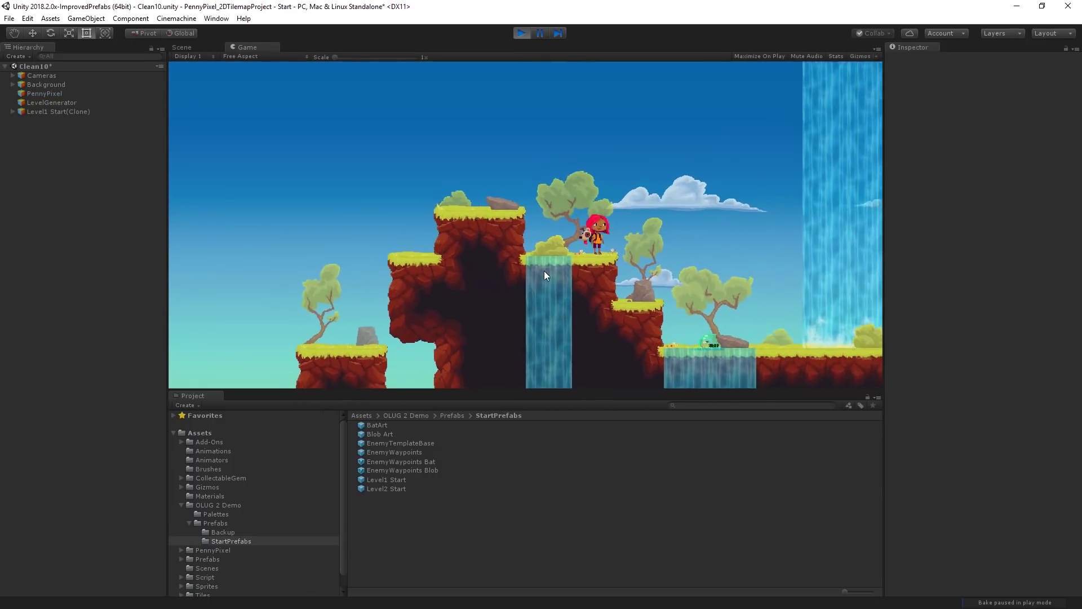
pyautogui.press('Left')
pyautogui.press('Right')
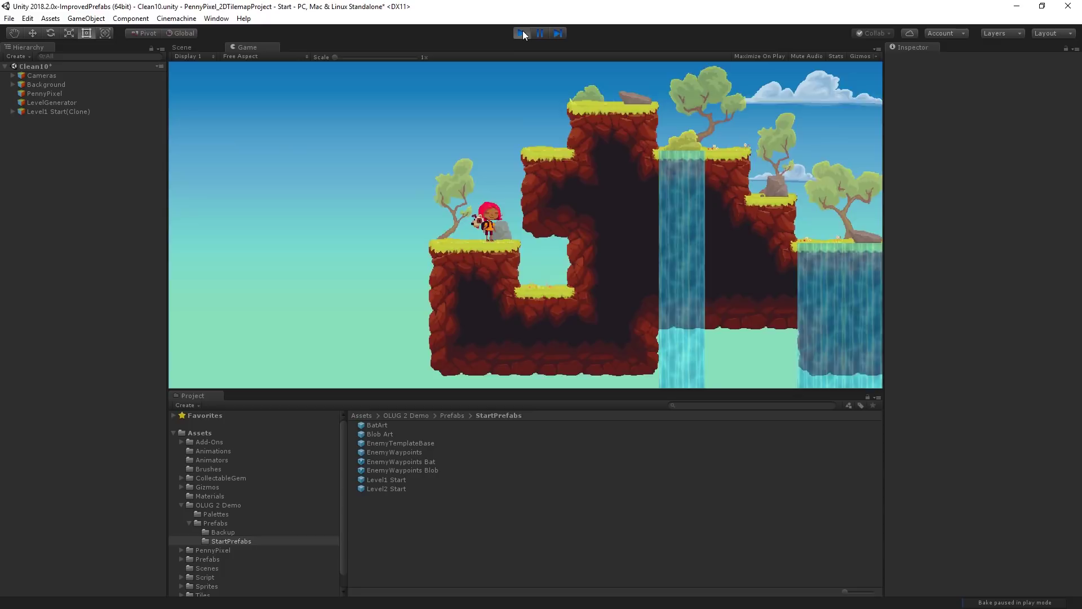
pyautogui.press('space')
pyautogui.press('Right')
pyautogui.press('space')
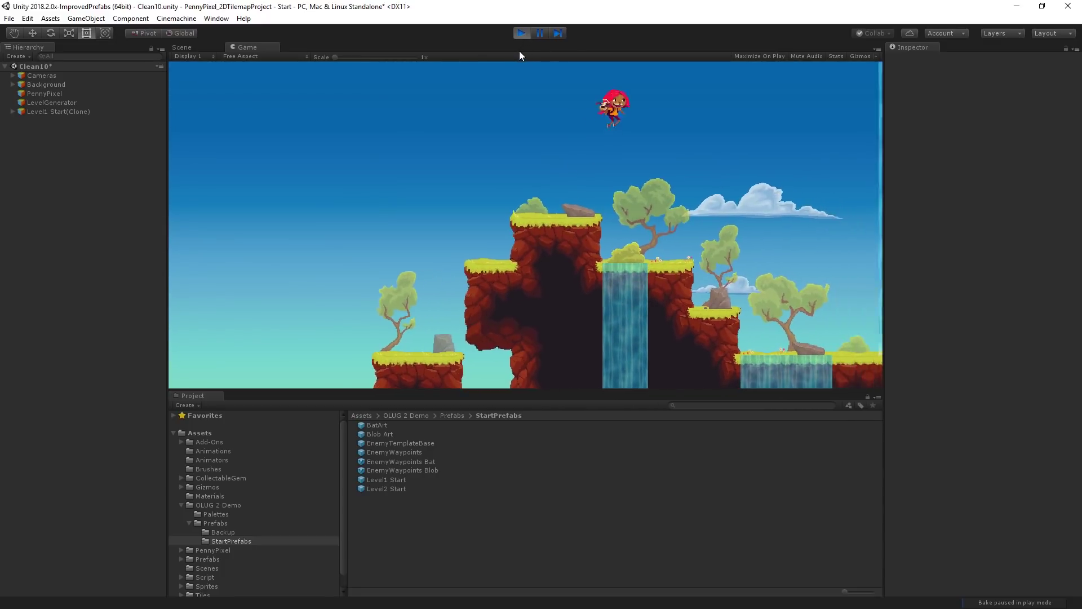
pyautogui.press('Right')
pyautogui.press('space')
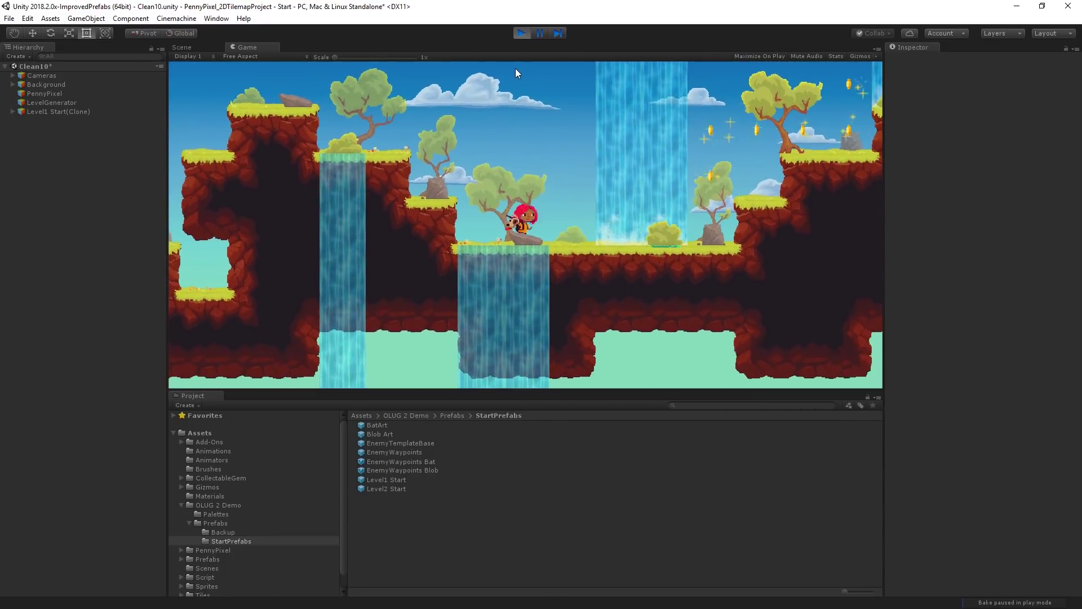
pyautogui.press('Right')
pyautogui.press('space')
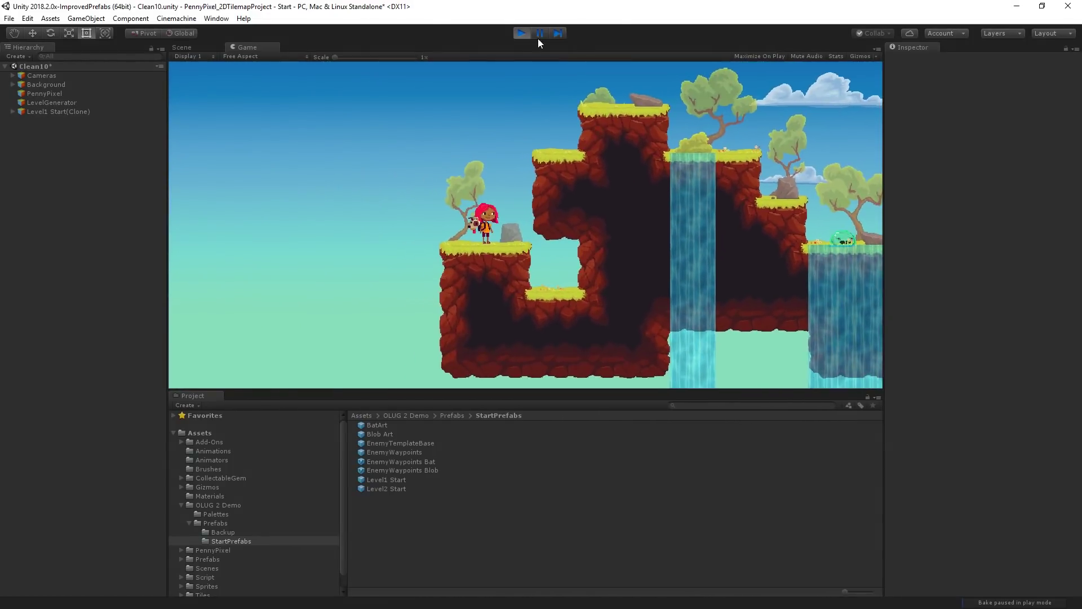
pyautogui.click(520, 34)
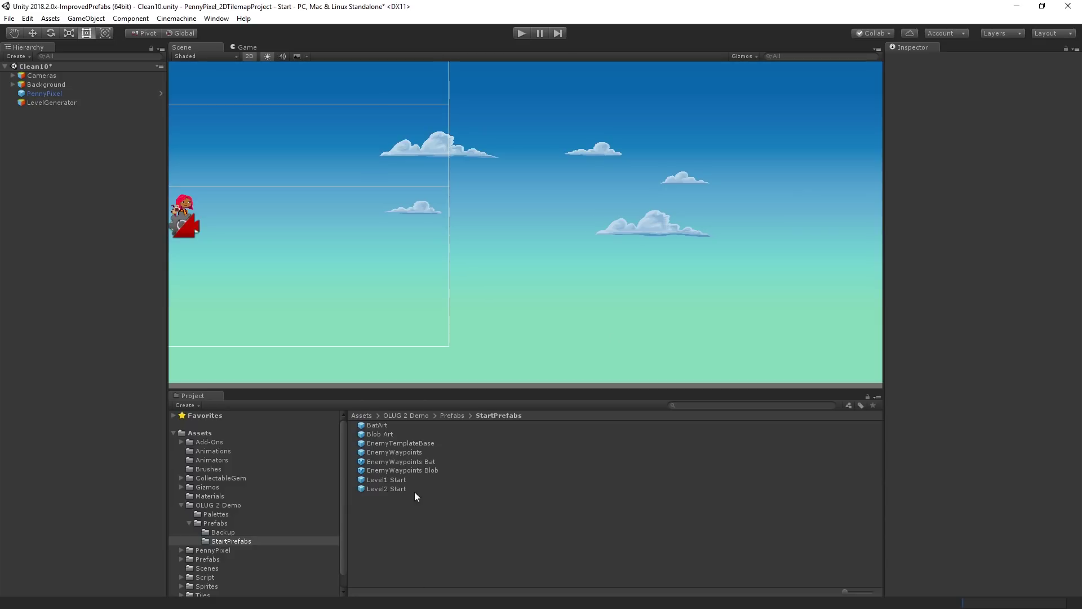
# Create a prefab variant of EnemyWaypoints Bat in the StartPrefabs folder and name it EnemyWaypoints Bat Fast.
pyautogui.click(389, 444)
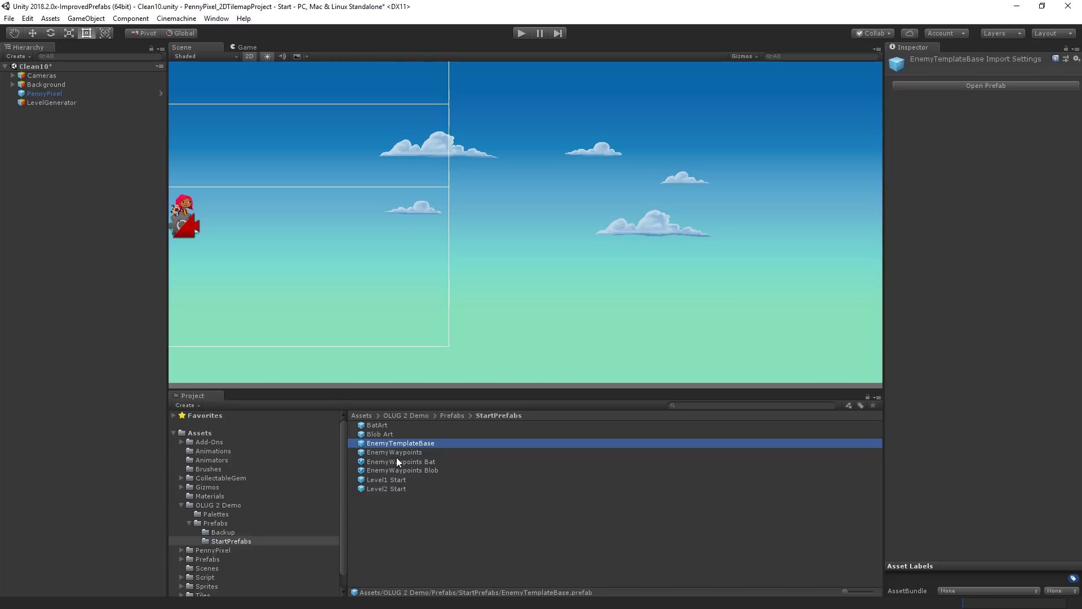
pyautogui.click(518, 461)
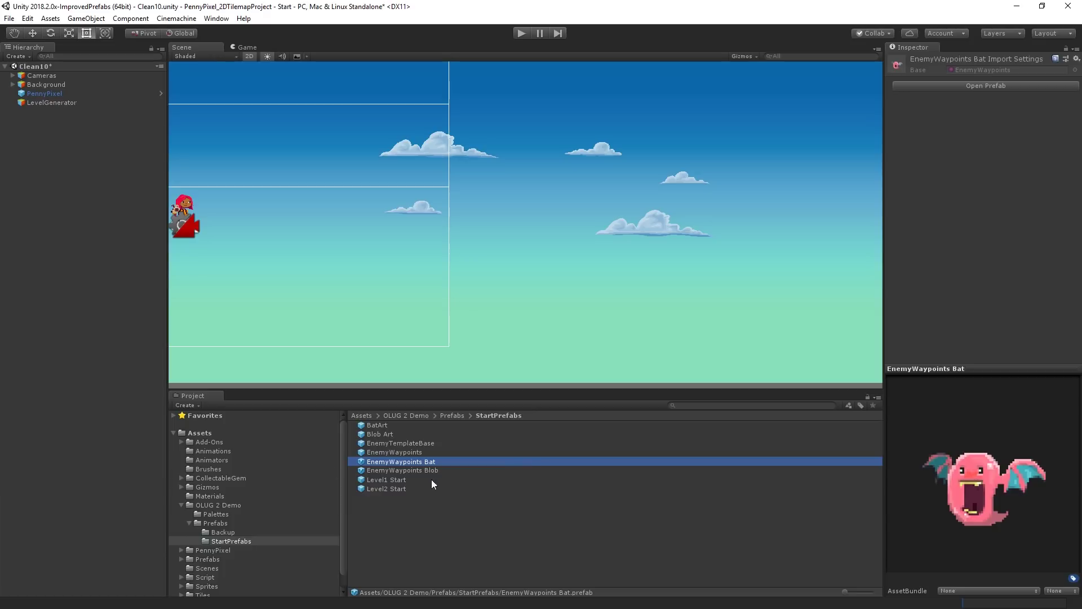
pyautogui.click(390, 470)
pyautogui.press('Up')
pyautogui.rightClick(362, 463)
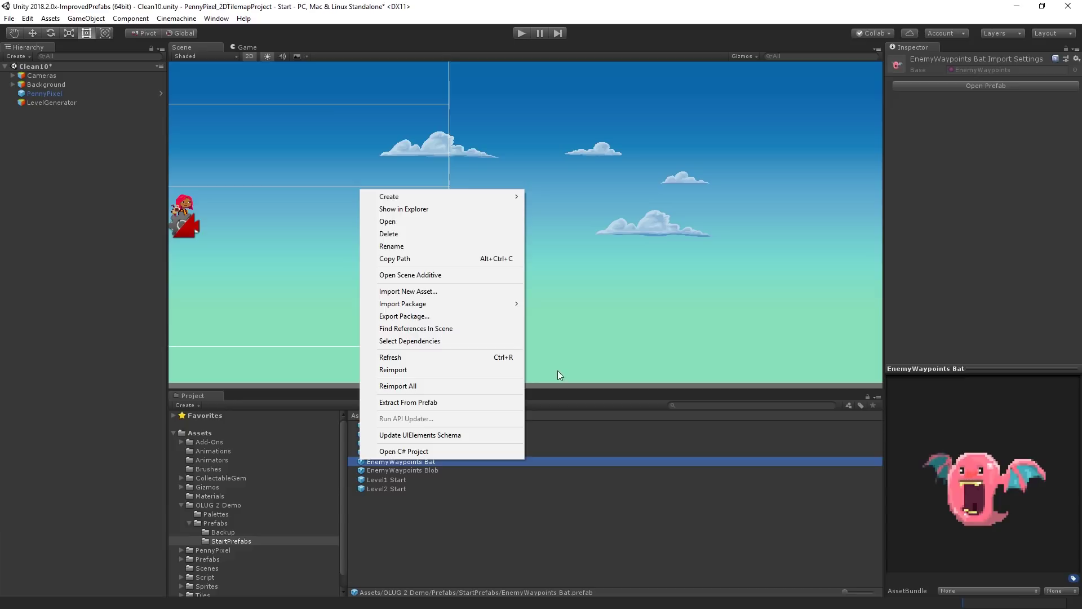
pyautogui.moveTo(513, 194)
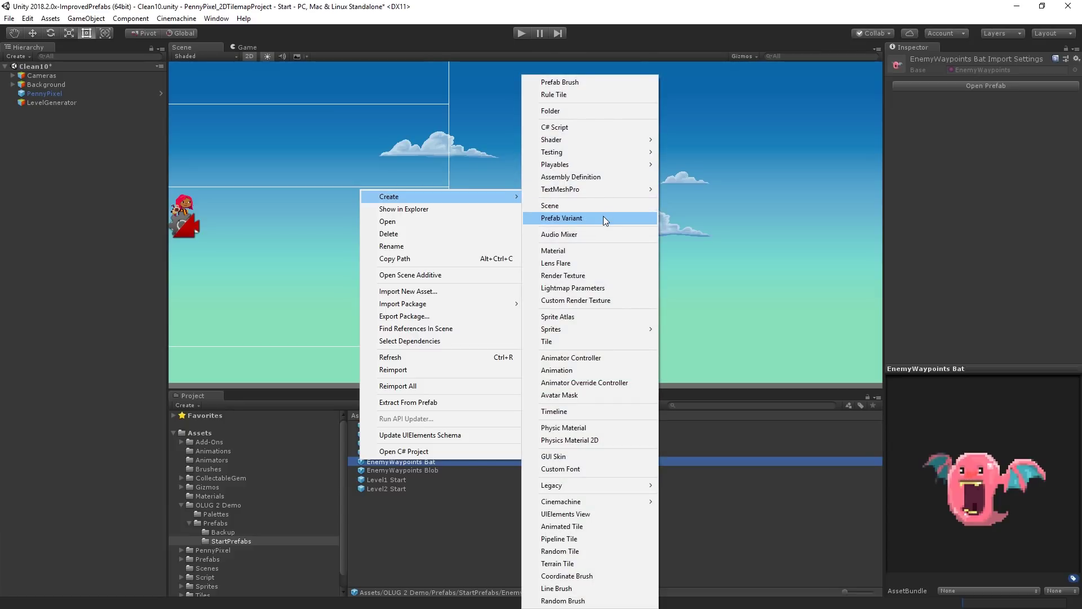
pyautogui.click(603, 219)
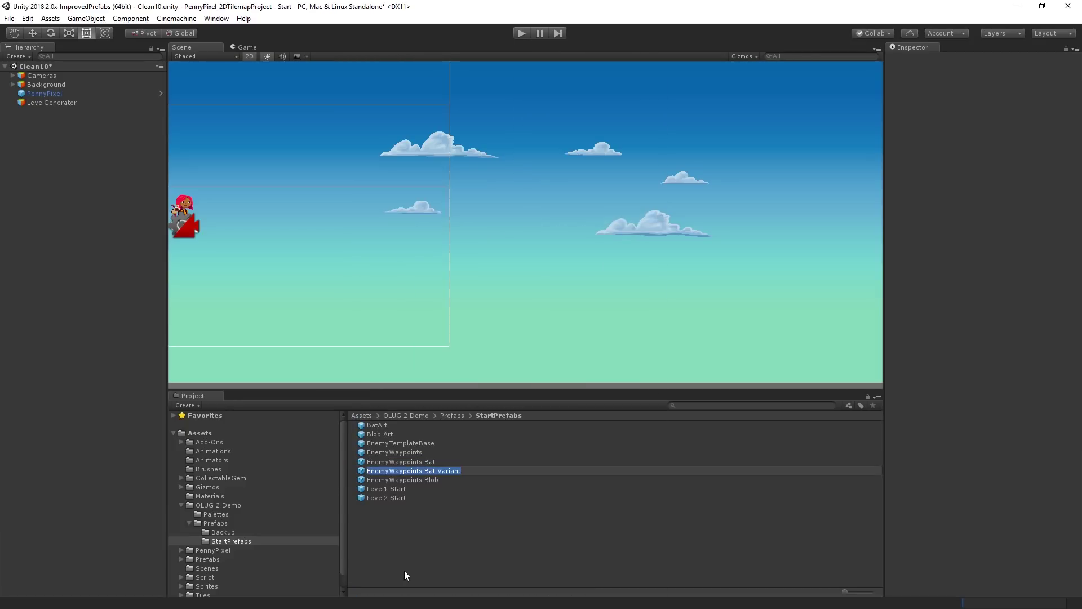
pyautogui.doubleClick(449, 470)
pyautogui.write('Fast')
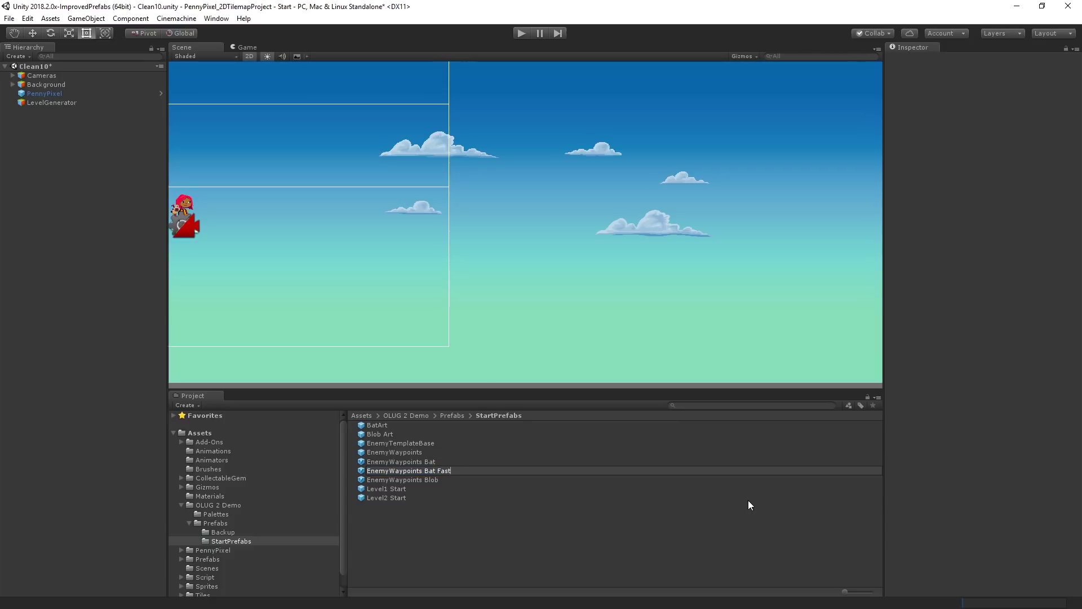
pyautogui.press('Return')
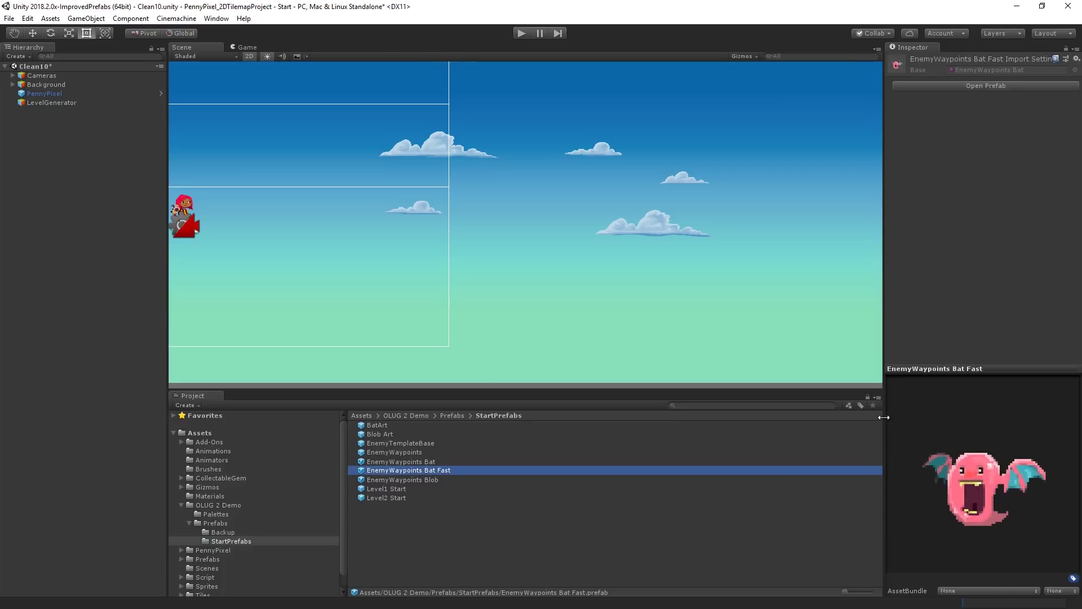
# Open the EnemyWaypoints Bat Fast variant and set Move Speed to 2 in EnemyTemplateBase's Enemy Waypoint Mover script.
pyautogui.doubleClick(361, 471)
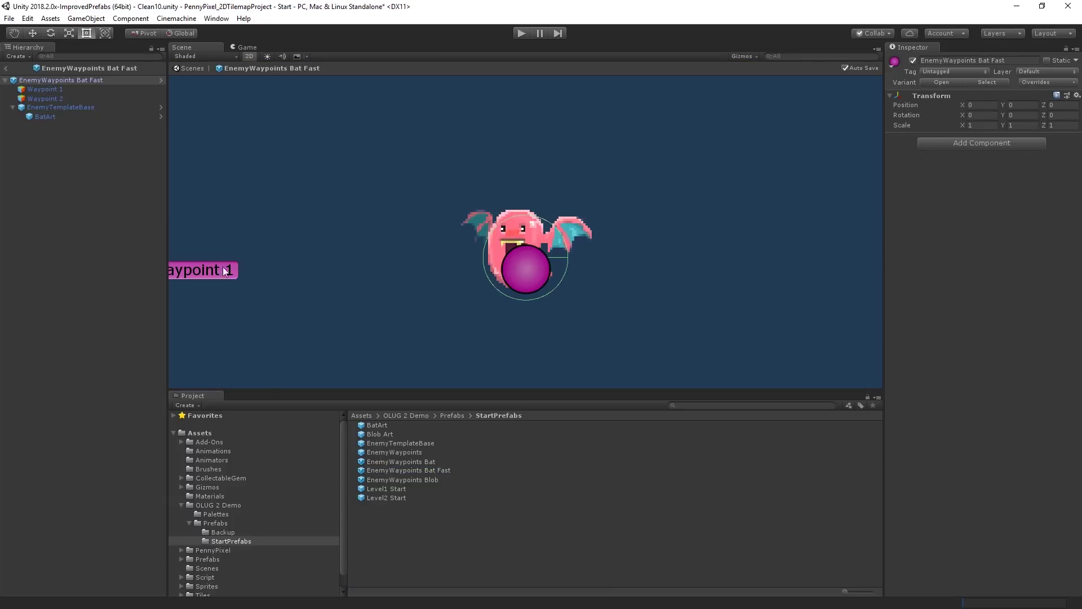
pyautogui.click(63, 107)
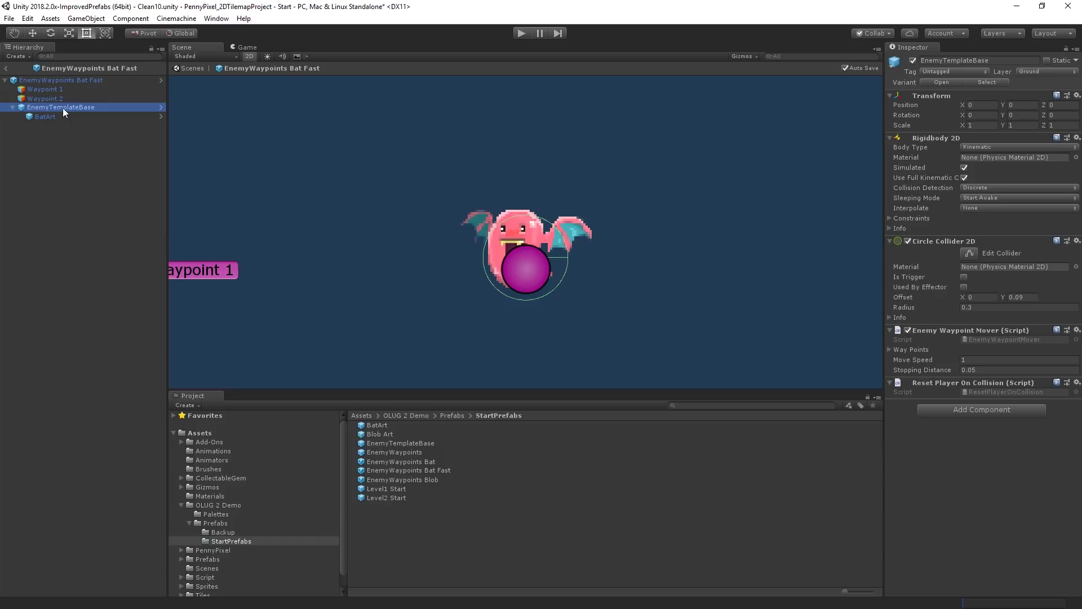
pyautogui.click(1008, 369)
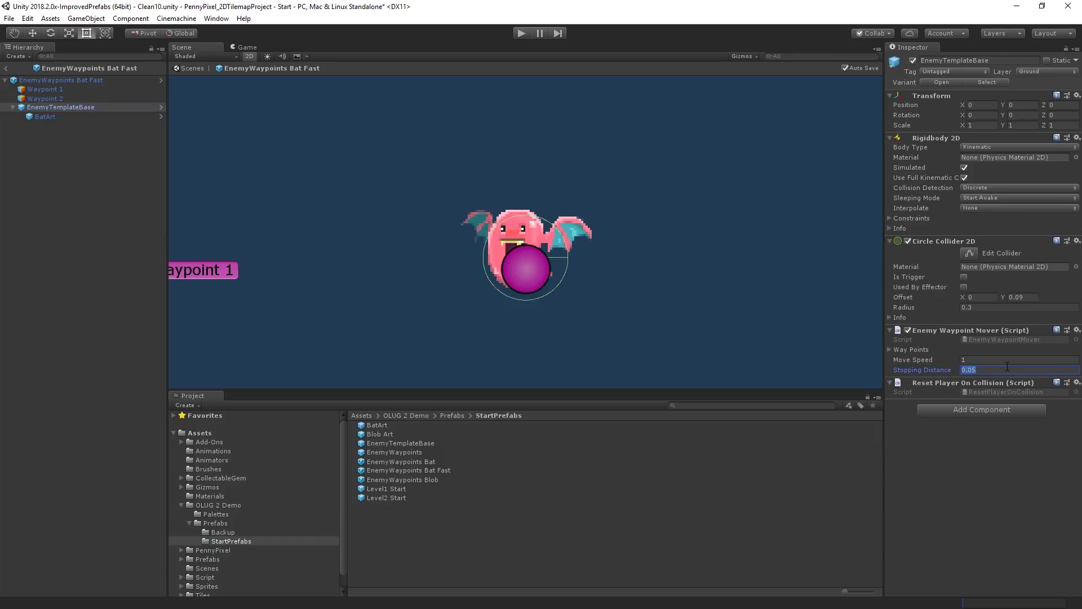
pyautogui.click(994, 359)
pyautogui.write('2')
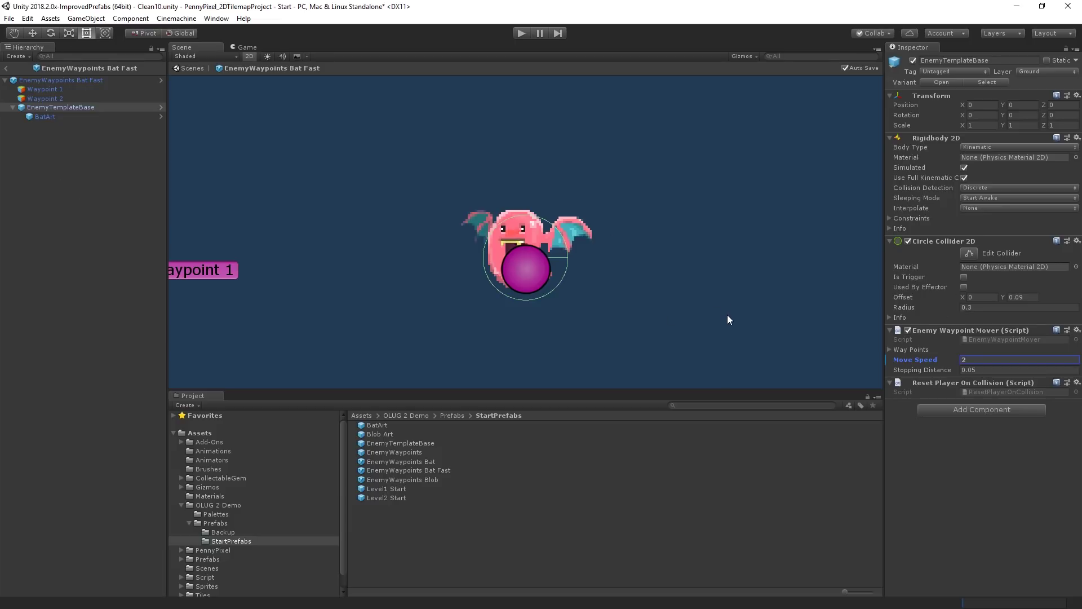
# Review the Enemy Waypoint Mover override on the EnemyWaypoints Bat Fast root against its prefab source and close the comparison.
pyautogui.click(93, 82)
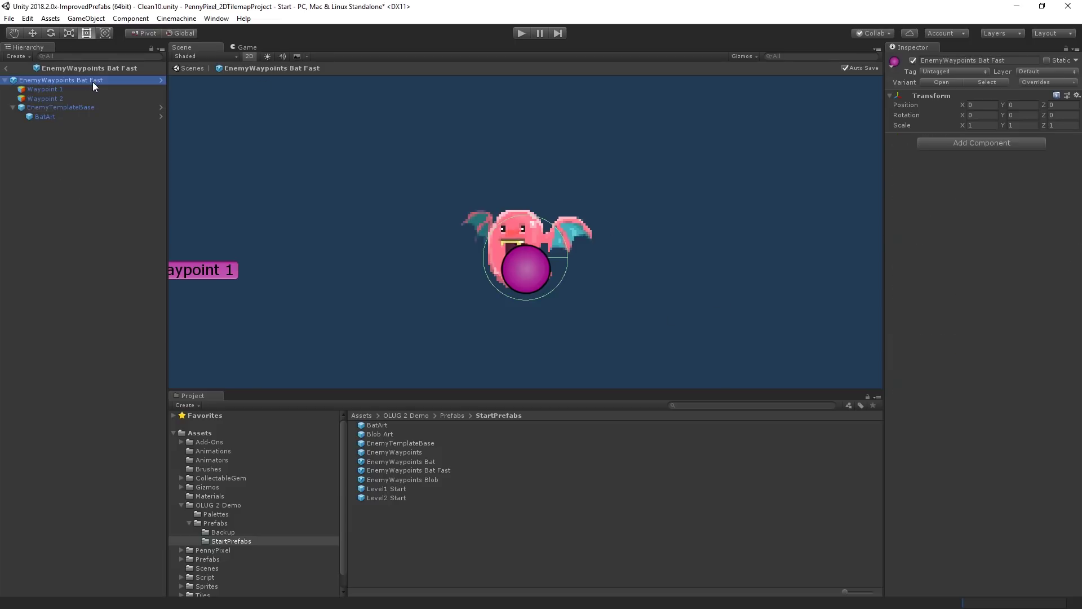
pyautogui.click(1034, 83)
pyautogui.click(1034, 132)
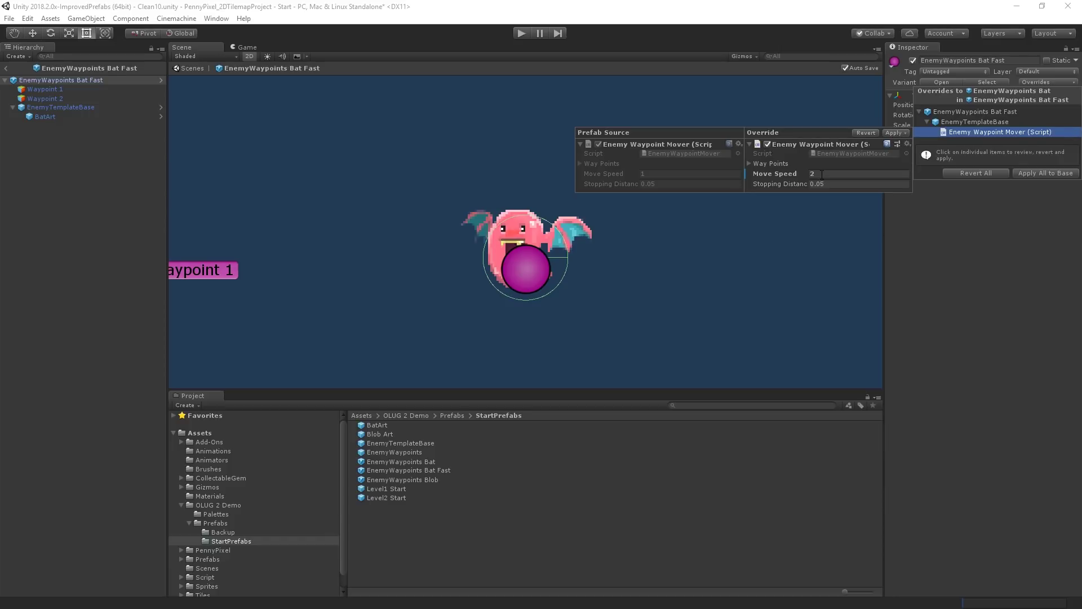
pyautogui.click(99, 117)
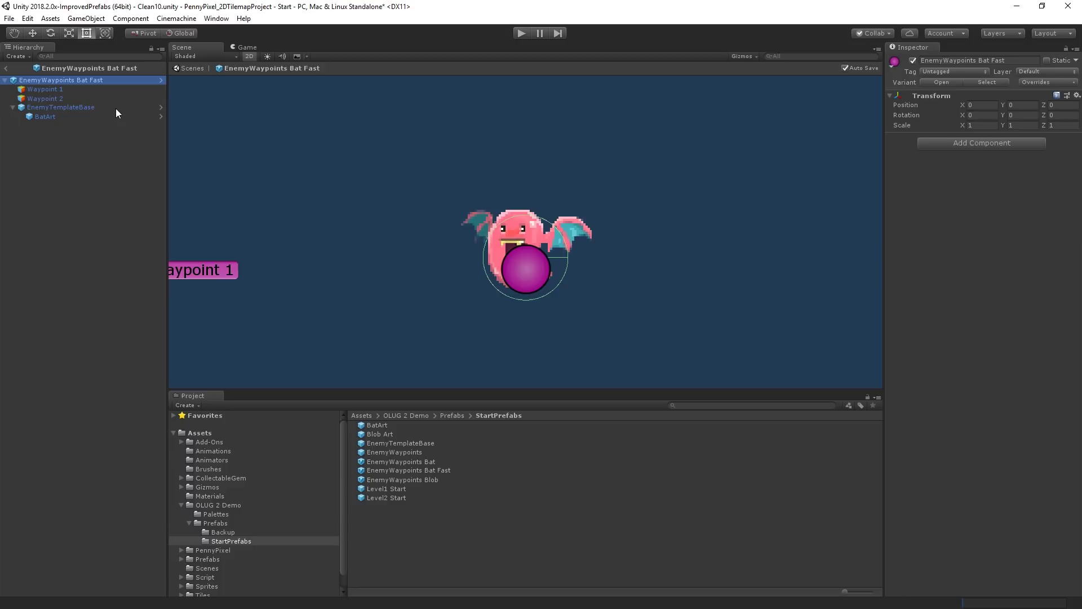
# Examine which prefabs the Move Speed override on EnemyTemplateBase can be applied to, without applying it.
pyautogui.click(117, 108)
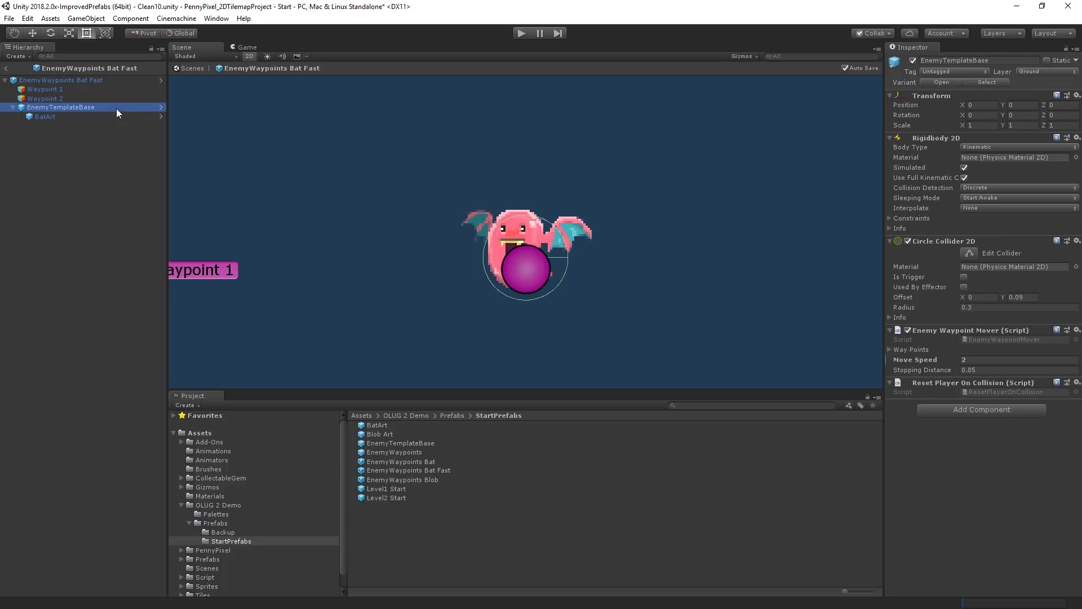
pyautogui.rightClick(916, 359)
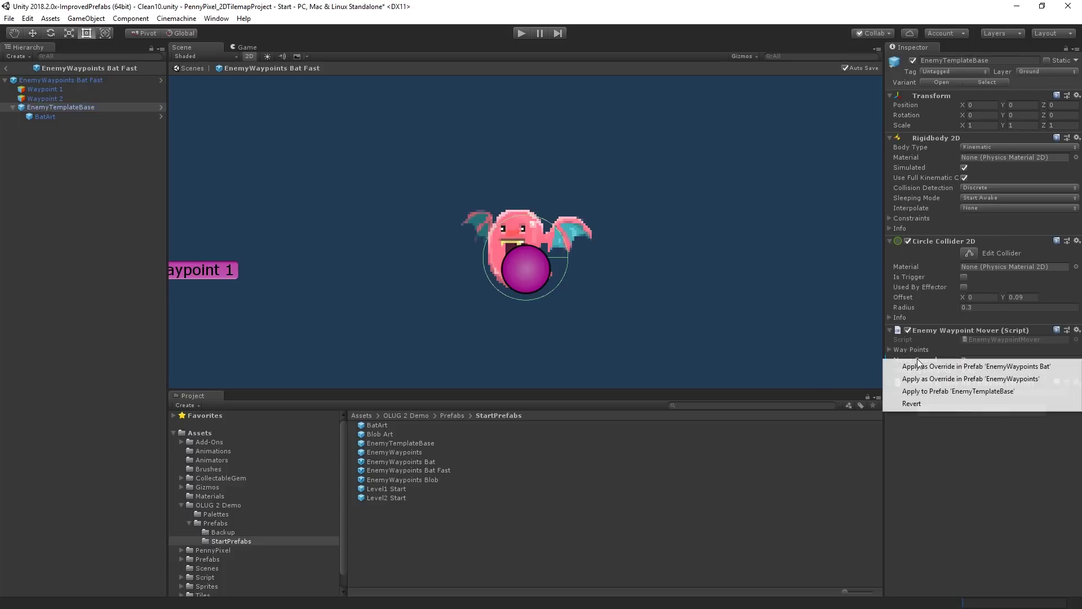
pyautogui.click(930, 391)
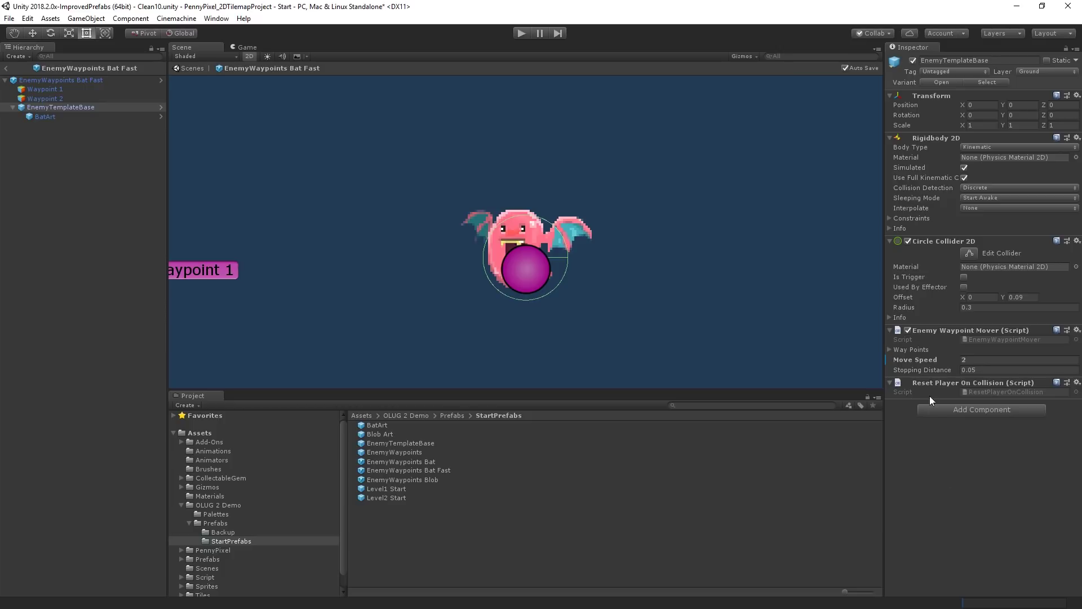
pyautogui.rightClick(918, 359)
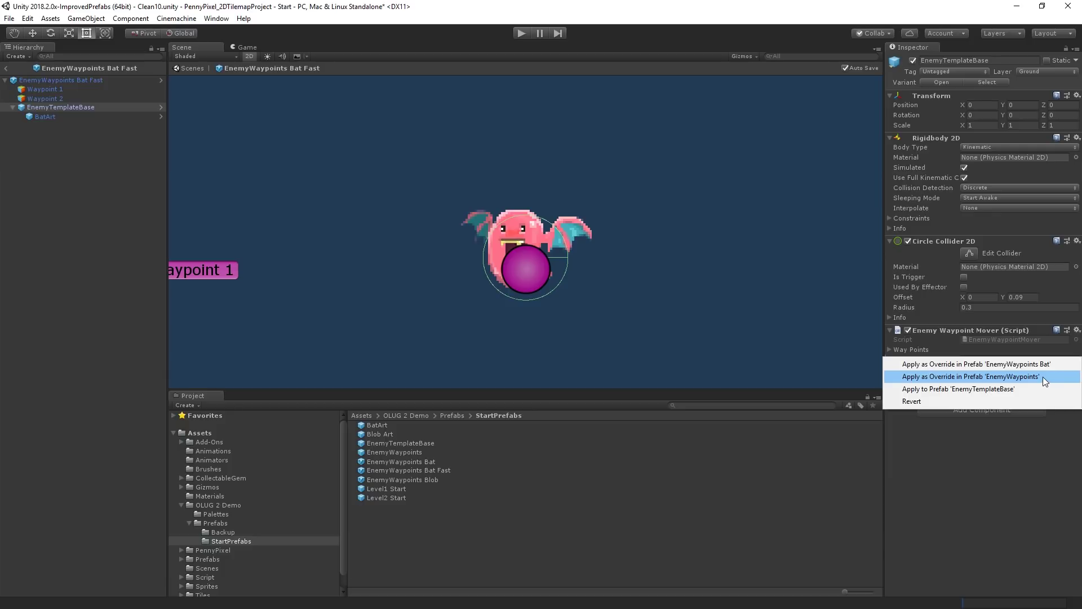
pyautogui.click(1003, 393)
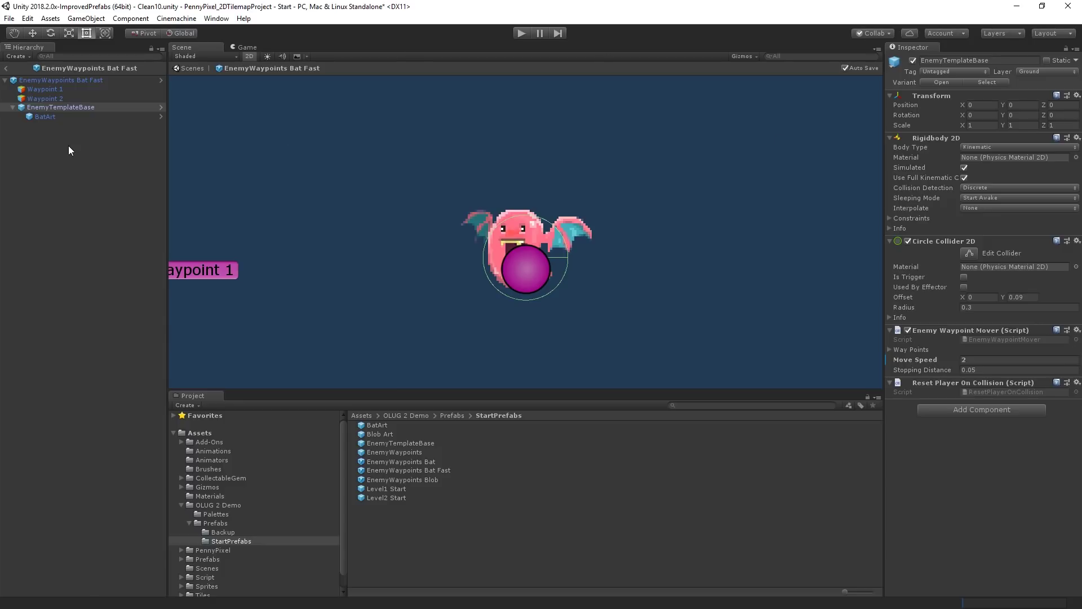
# Set BatArt's Sprite Renderer color to yellow and review that override from the EnemyWaypoints Bat Fast root against its prefab source.
pyautogui.click(70, 116)
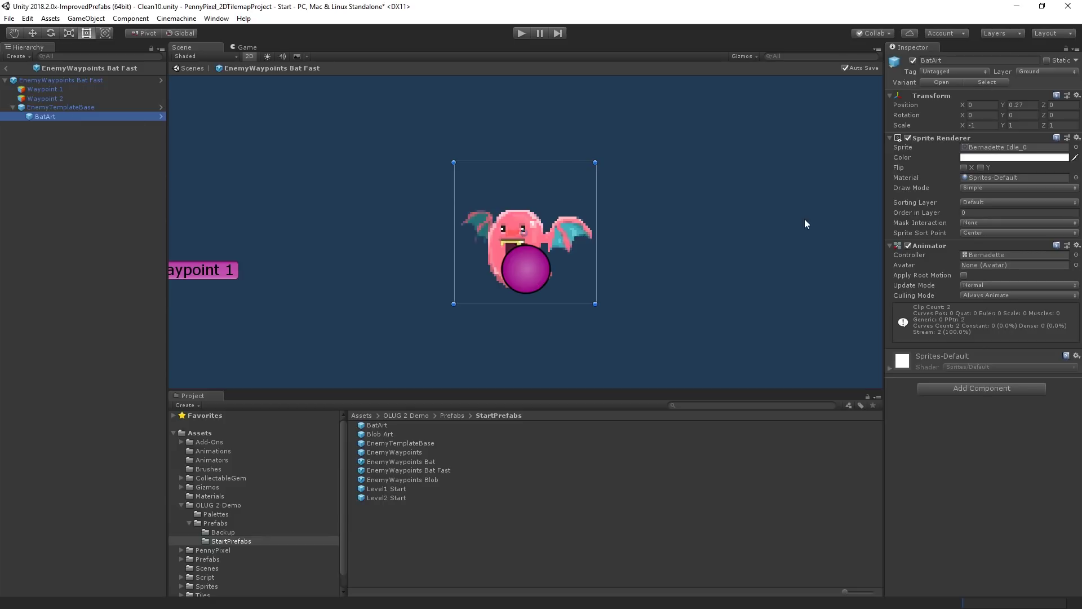
pyautogui.click(996, 159)
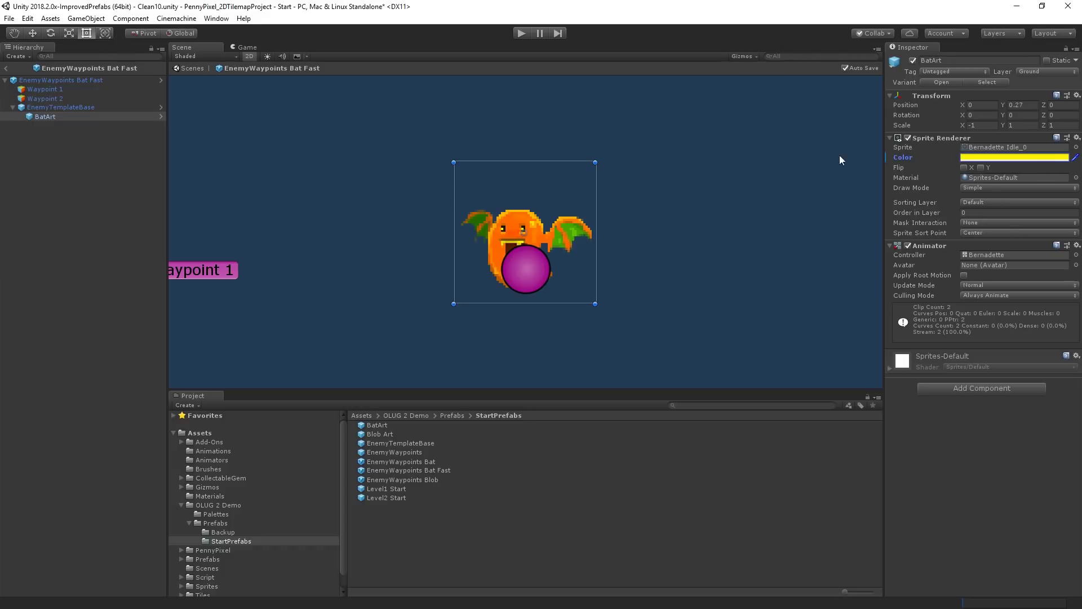
pyautogui.click(79, 83)
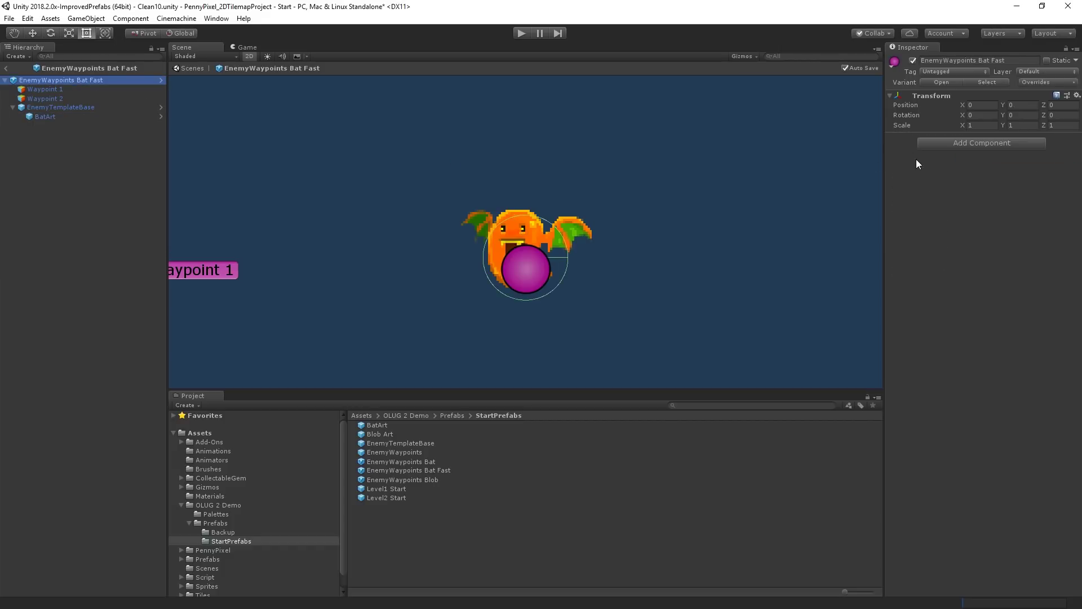
pyautogui.click(1047, 82)
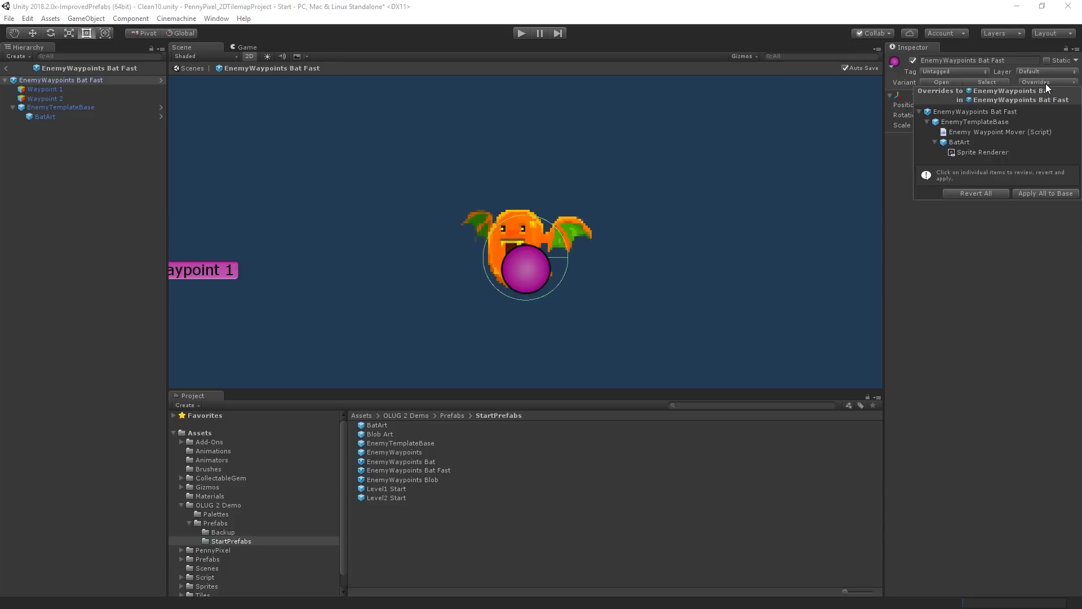
pyautogui.click(984, 156)
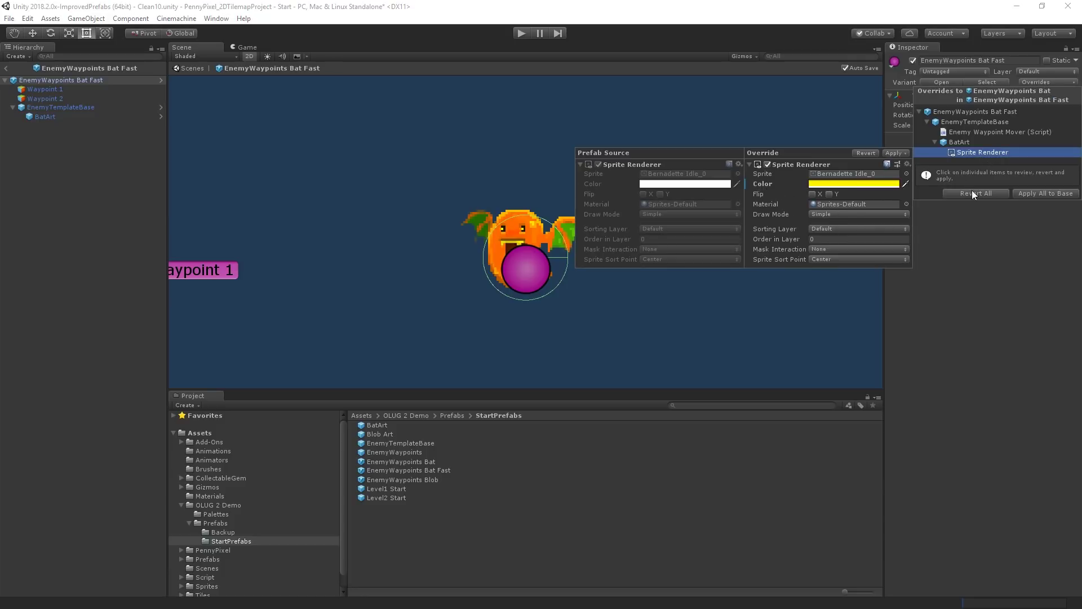
pyautogui.rightClick(768, 184)
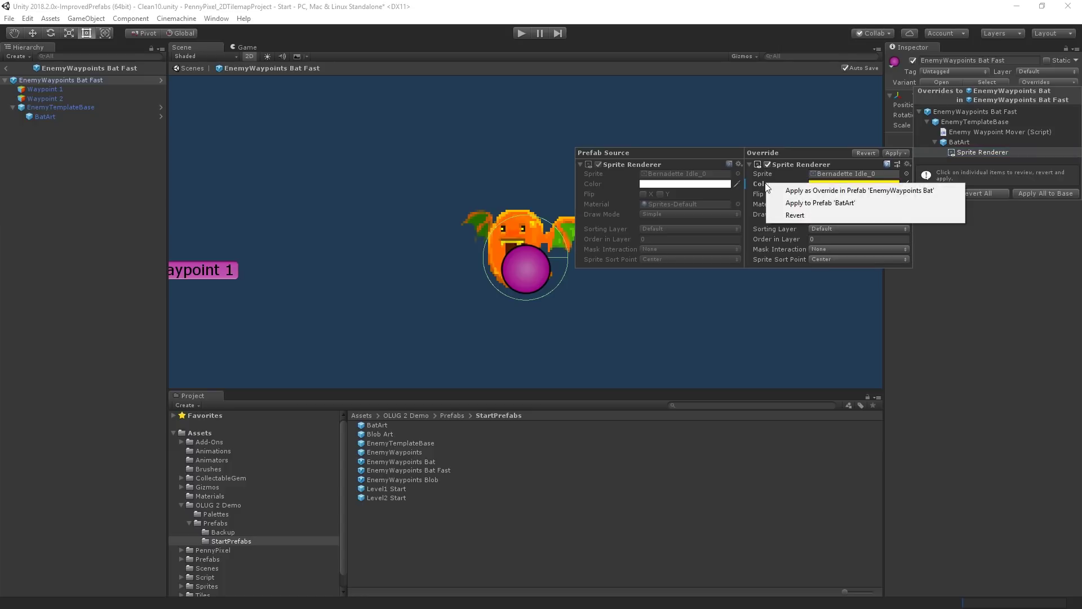
pyautogui.click(813, 215)
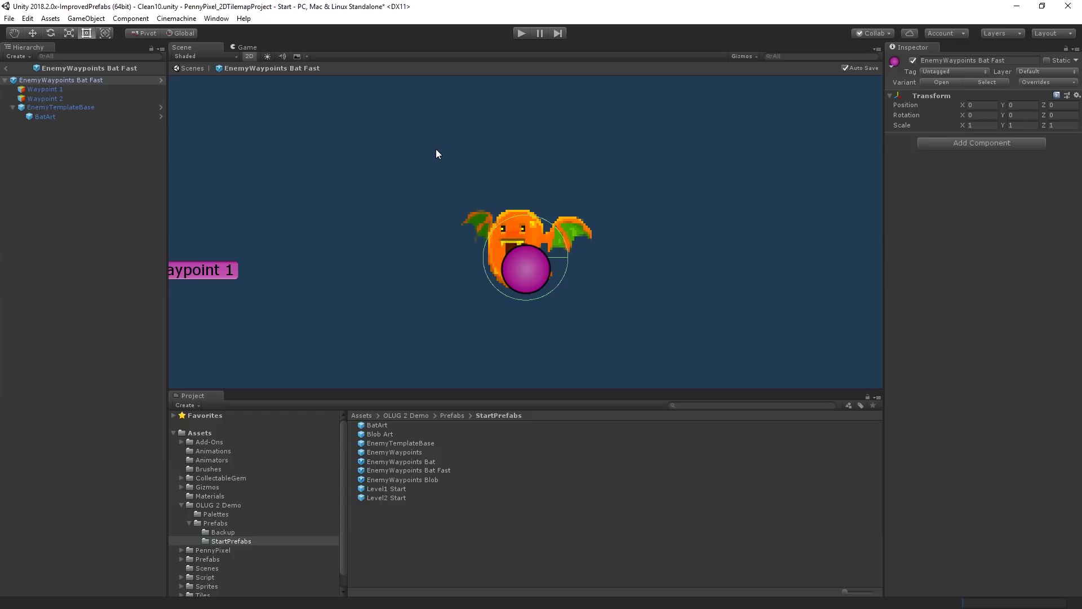
# Open the Level1 Start prefab and place an EnemyWaypoints Bat Fast instance in the air between the first tree and the tall waterfall.
pyautogui.scroll(-3, 461, 188)
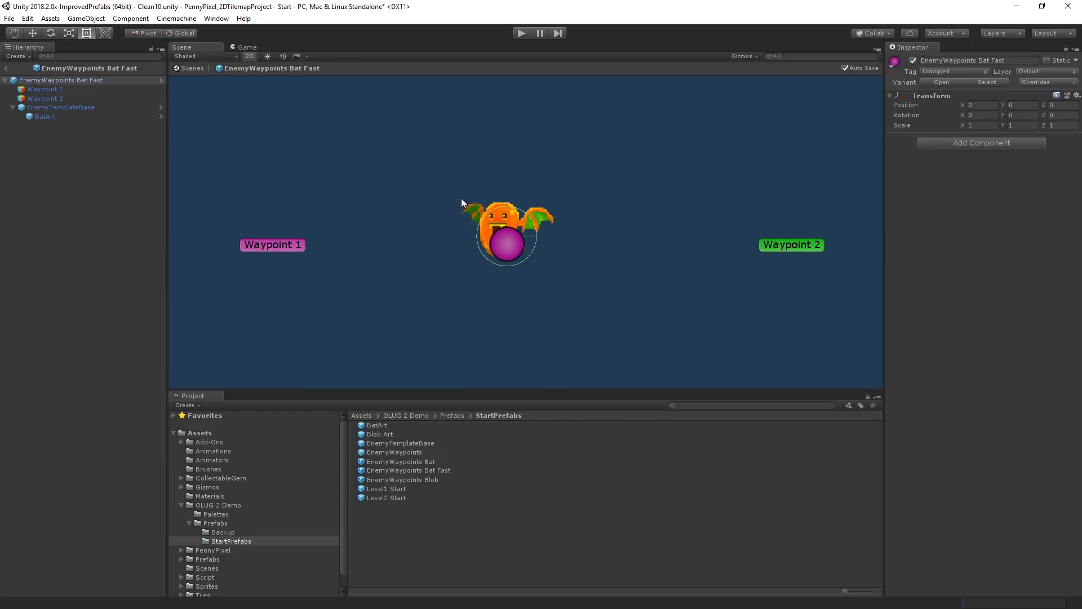
pyautogui.click(6, 68)
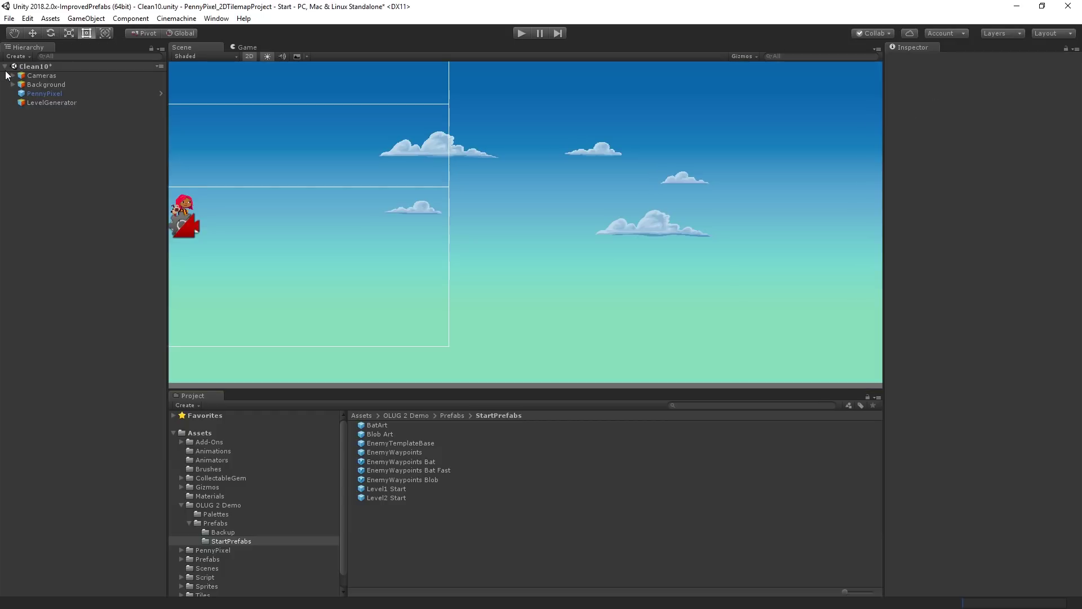
pyautogui.doubleClick(370, 490)
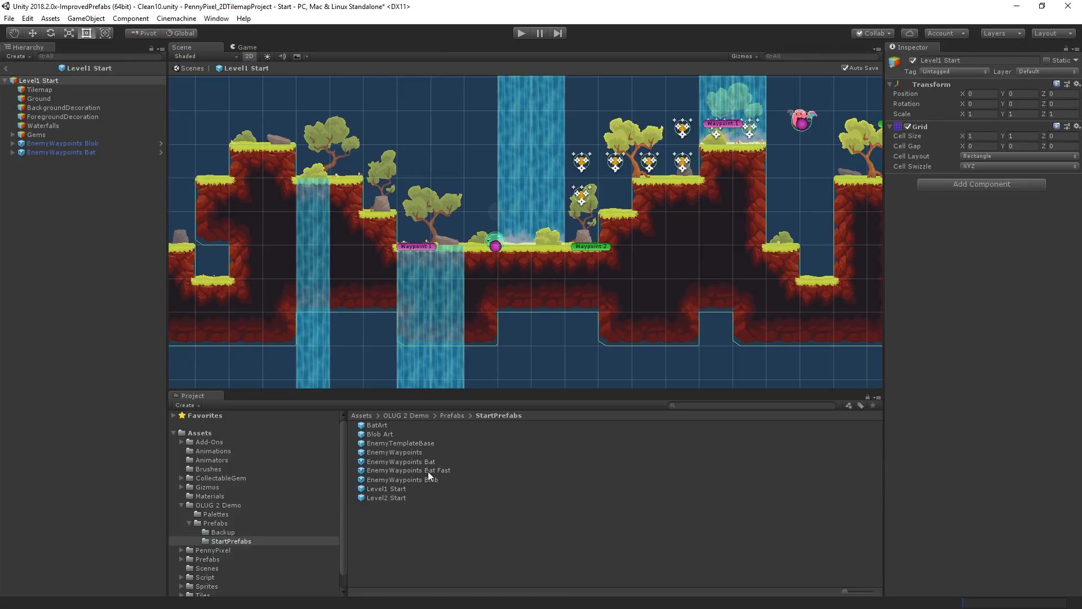
pyautogui.moveTo(428, 469); pyautogui.dragTo(414, 136)
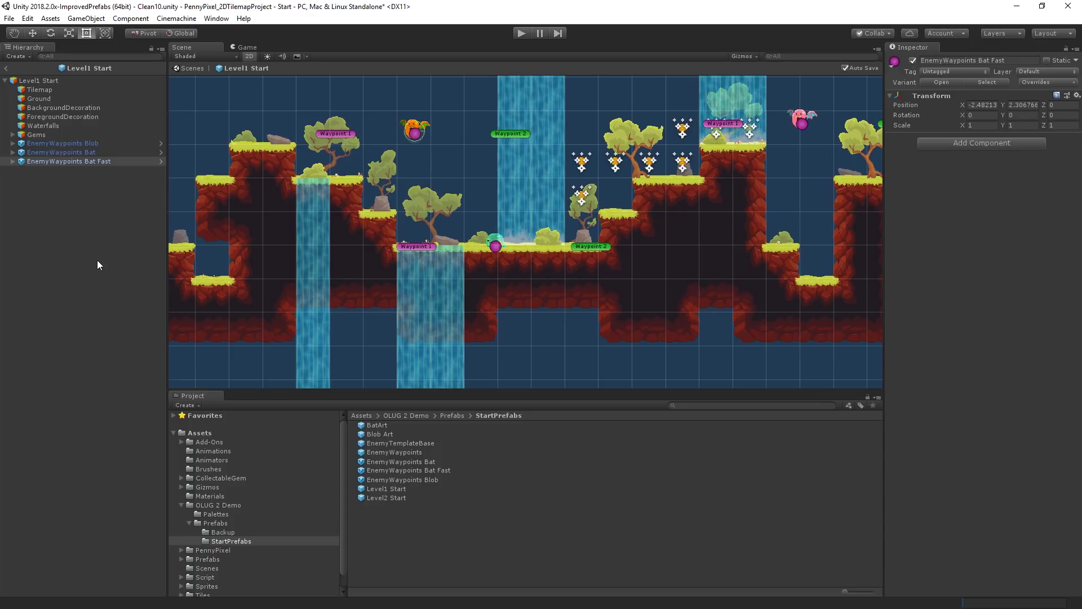
# Set the position of the EnemyWaypoints Bat Fast instance's Waypoint 1 to X 0 and Y 1.
pyautogui.click(13, 161)
pyautogui.click(55, 170)
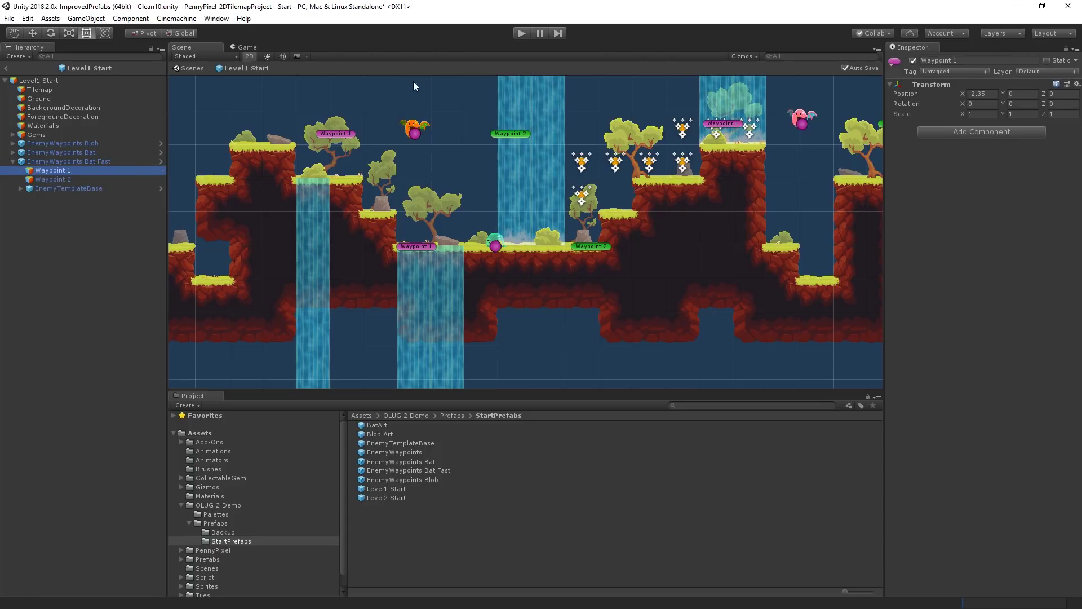
pyautogui.click(984, 94)
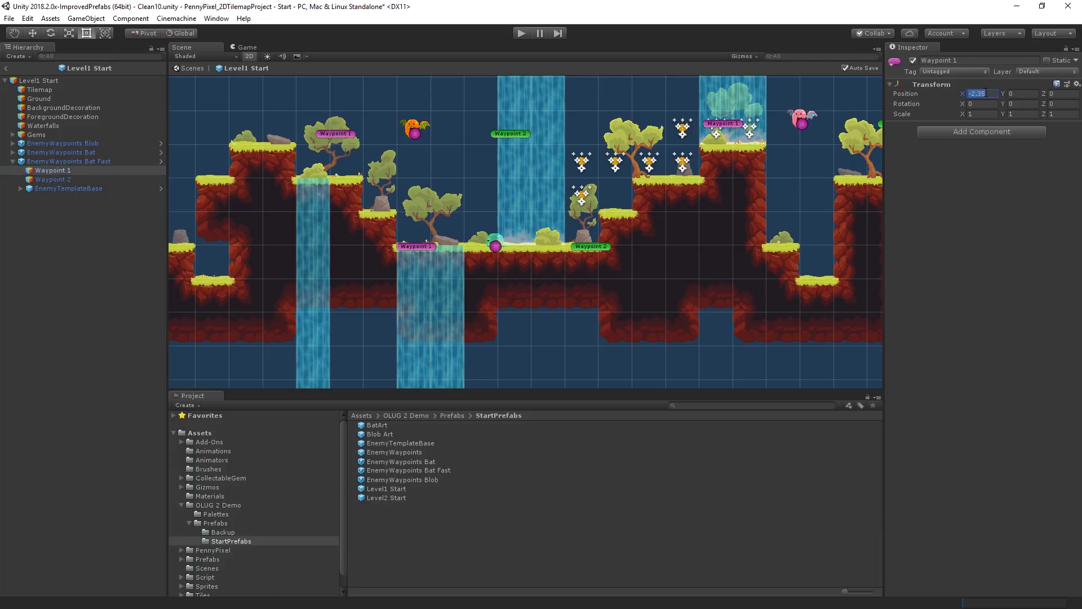
pyautogui.write('0')
pyautogui.press('Tab')
pyautogui.write('2')
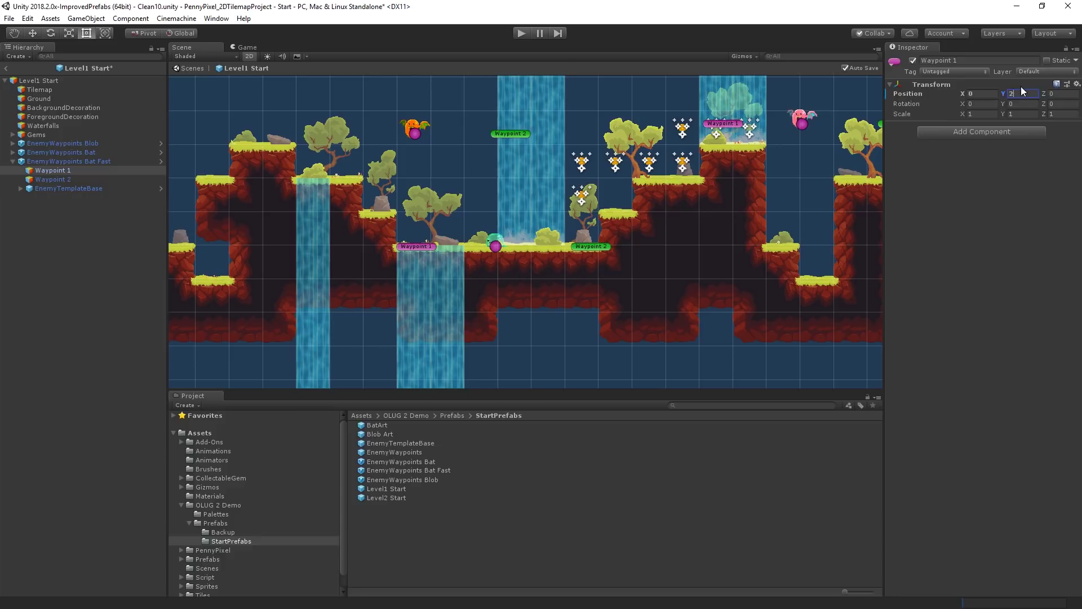
pyautogui.press('Return')
pyautogui.write('1')
pyautogui.press('Return')
# Set the same bat's Waypoint 2 position to X 0 and Y -1, and lower it a little further toward the tree below.
pyautogui.click(72, 180)
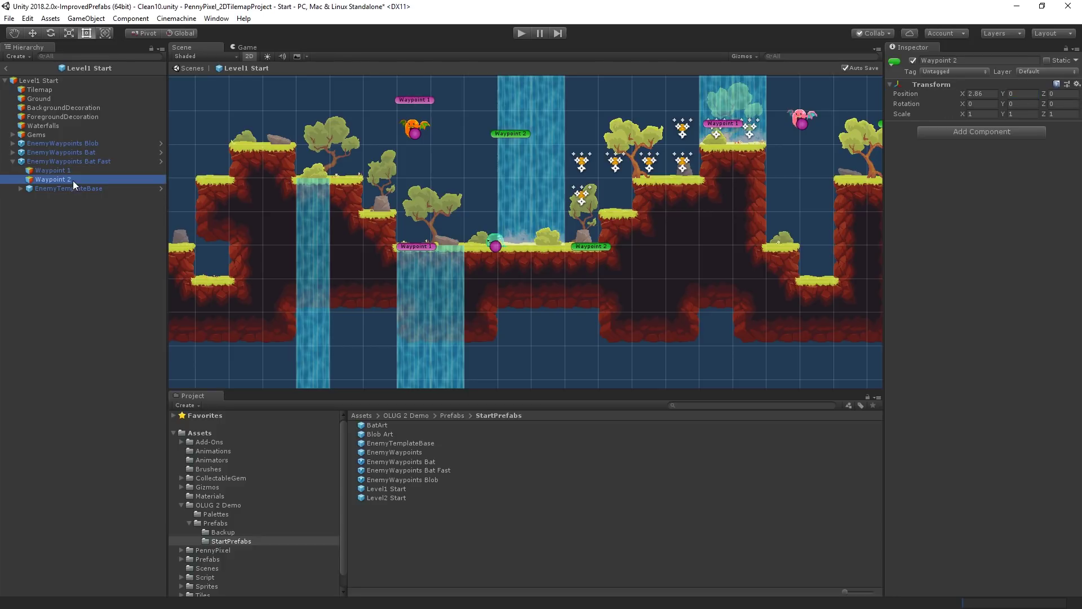
pyautogui.click(985, 98)
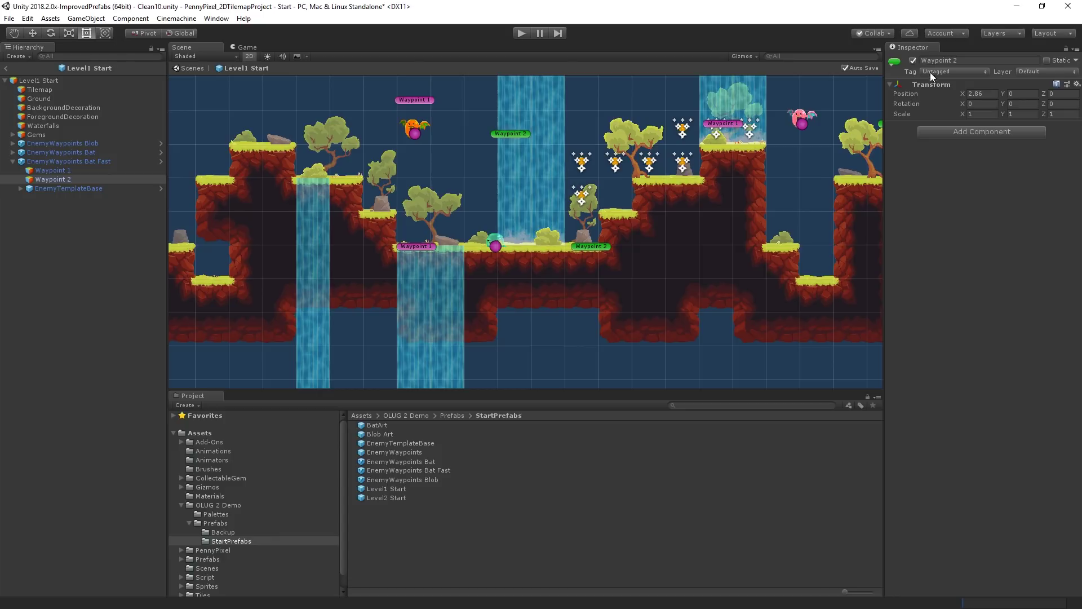
pyautogui.click(995, 95)
pyautogui.write('0')
pyautogui.press('Tab')
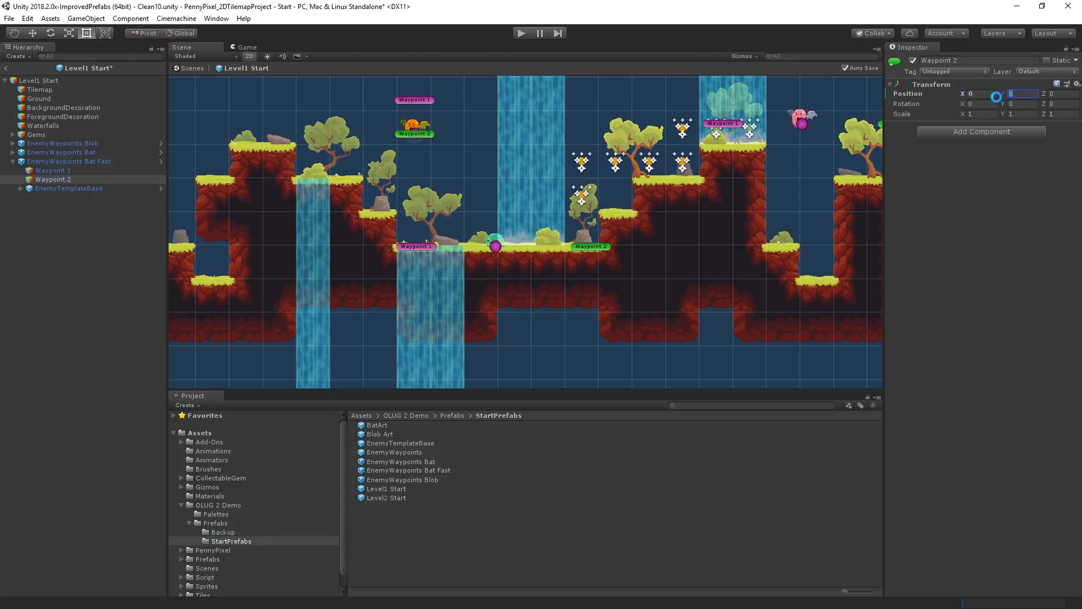
pyautogui.write('-1')
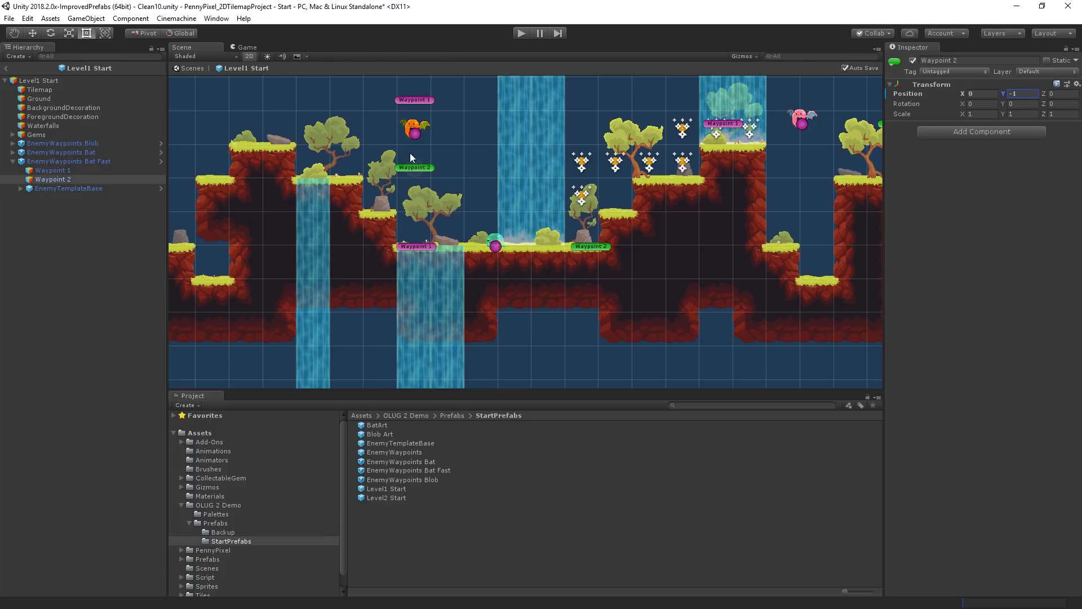
pyautogui.moveTo(1007, 93); pyautogui.dragTo(1010, 107)
# List the overrides that the EnemyWaypoints Bat Fast instance has within Level1 Start.
pyautogui.click(79, 161)
pyautogui.click(1065, 82)
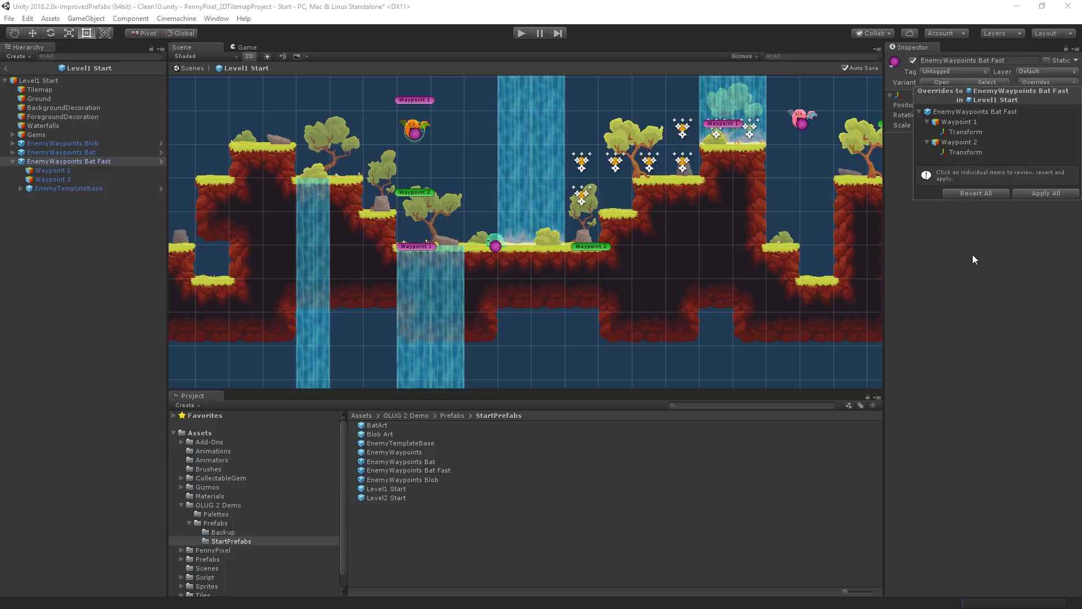
# Play-test the level by running and jumping the character past the vertically moving fast bat, and stop play mode.
pyautogui.click(522, 33)
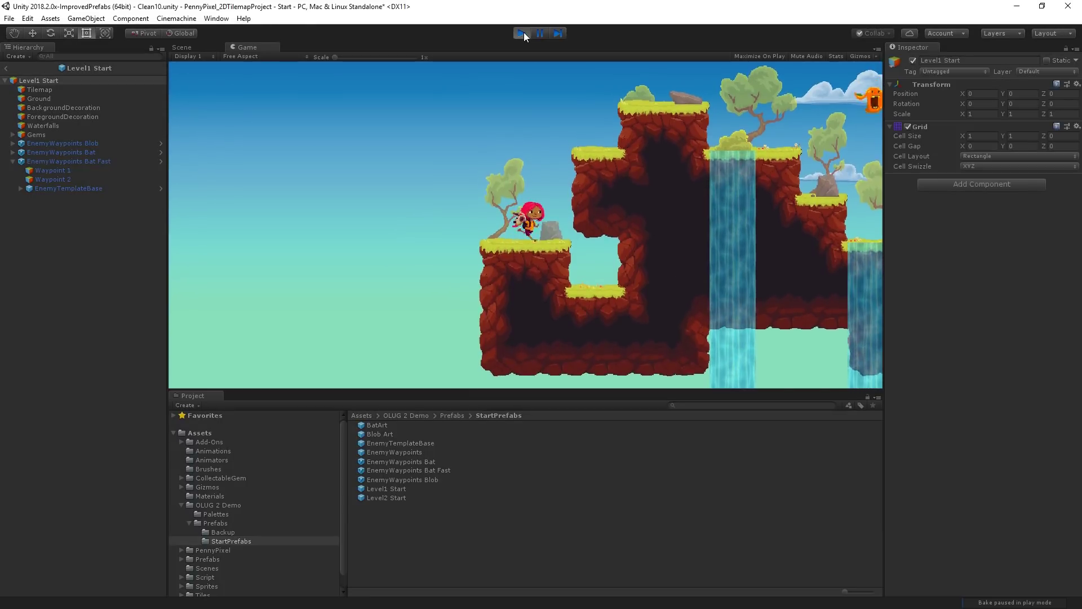
pyautogui.press('Right')
pyautogui.press('space')
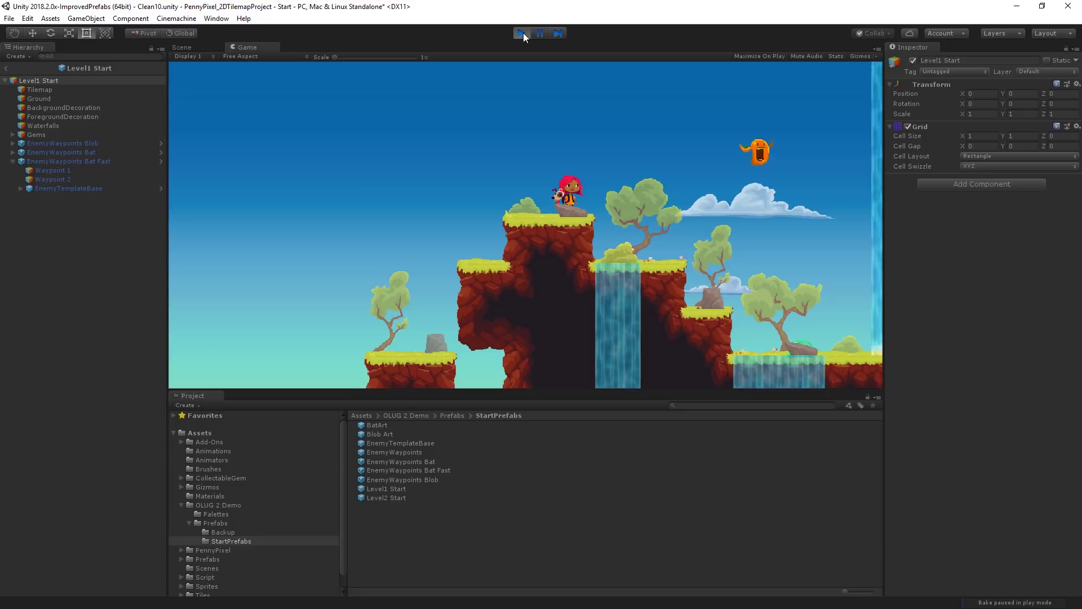
pyautogui.press('Right')
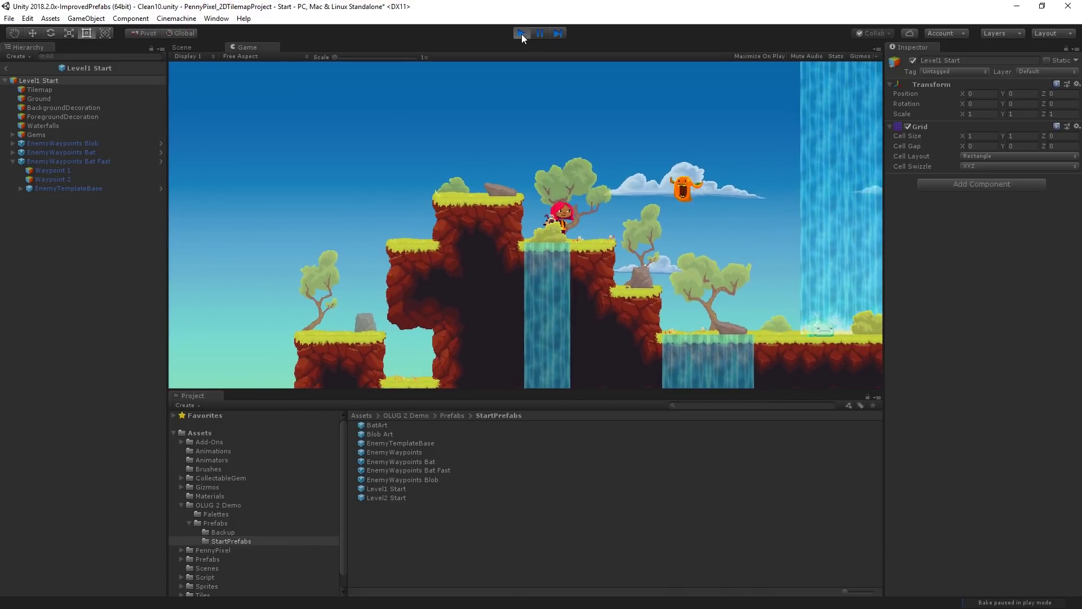
pyautogui.press('Right')
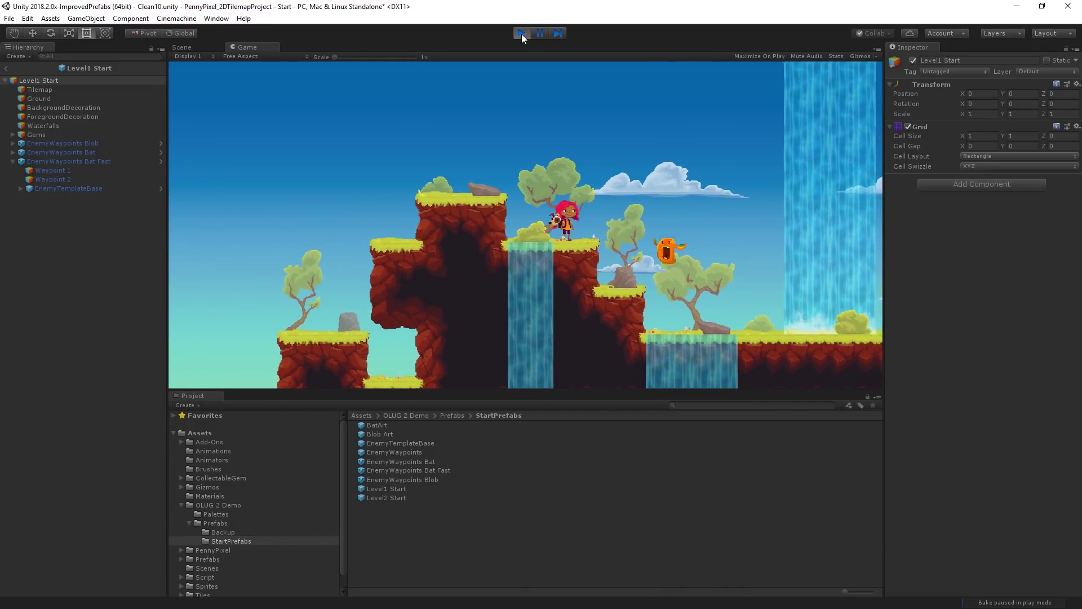
pyautogui.press('space')
pyautogui.press('Right')
pyautogui.press('space')
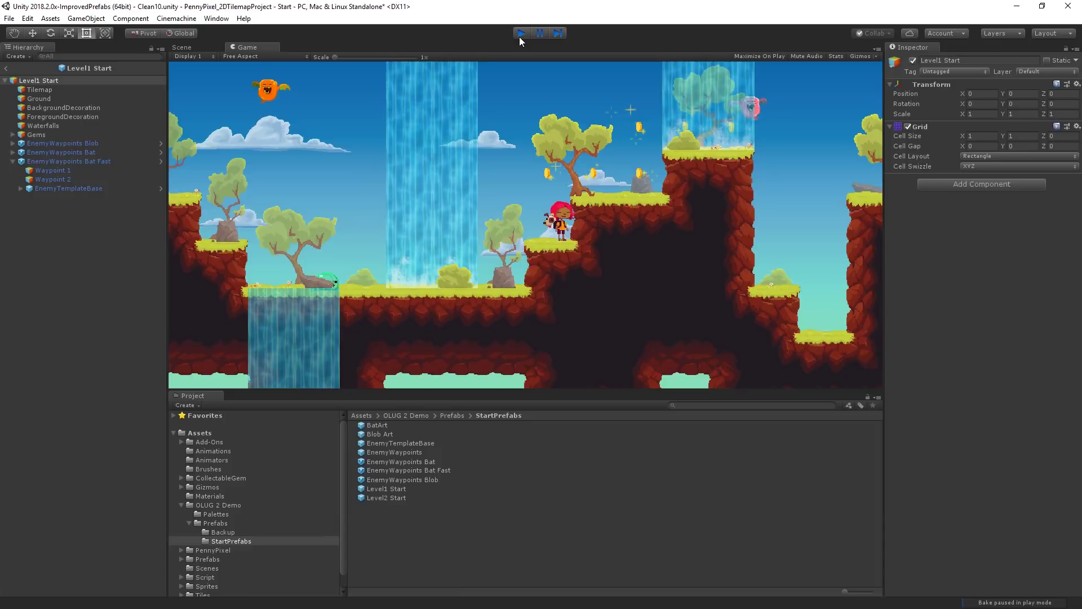
pyautogui.click(521, 33)
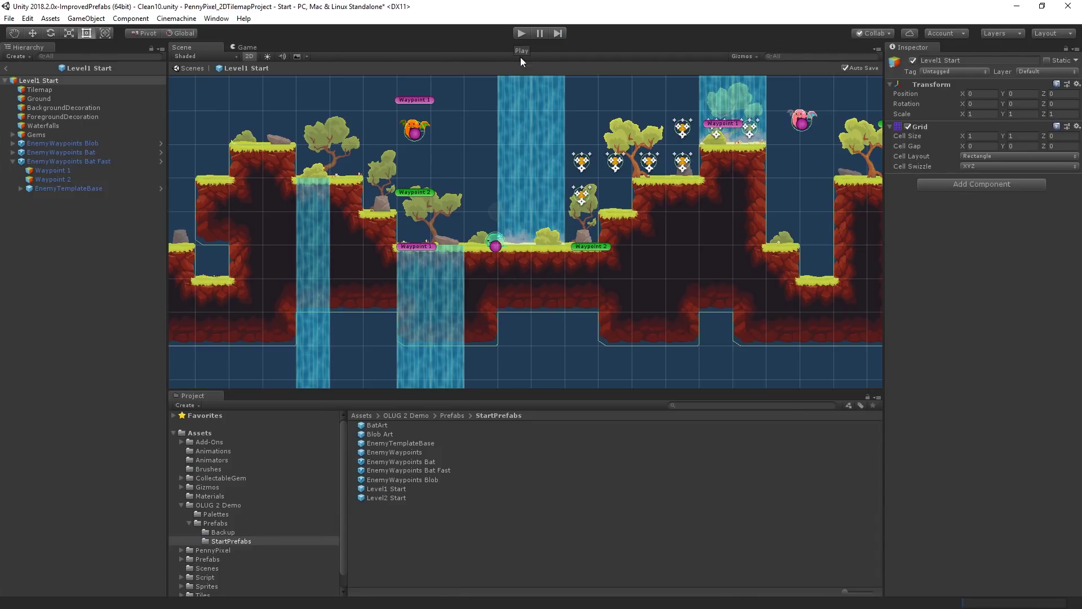
# Apply the fast bat instance's Waypoint 1 Transform override as an override in the 'EnemyWaypoints Bat' prefab.
pyautogui.click(80, 161)
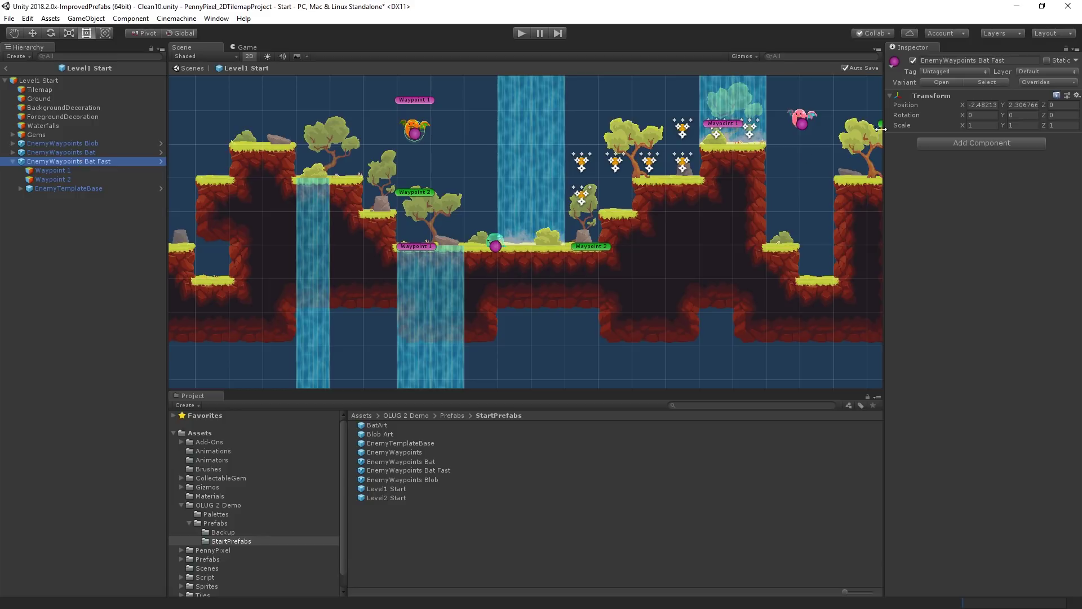
pyautogui.click(1026, 82)
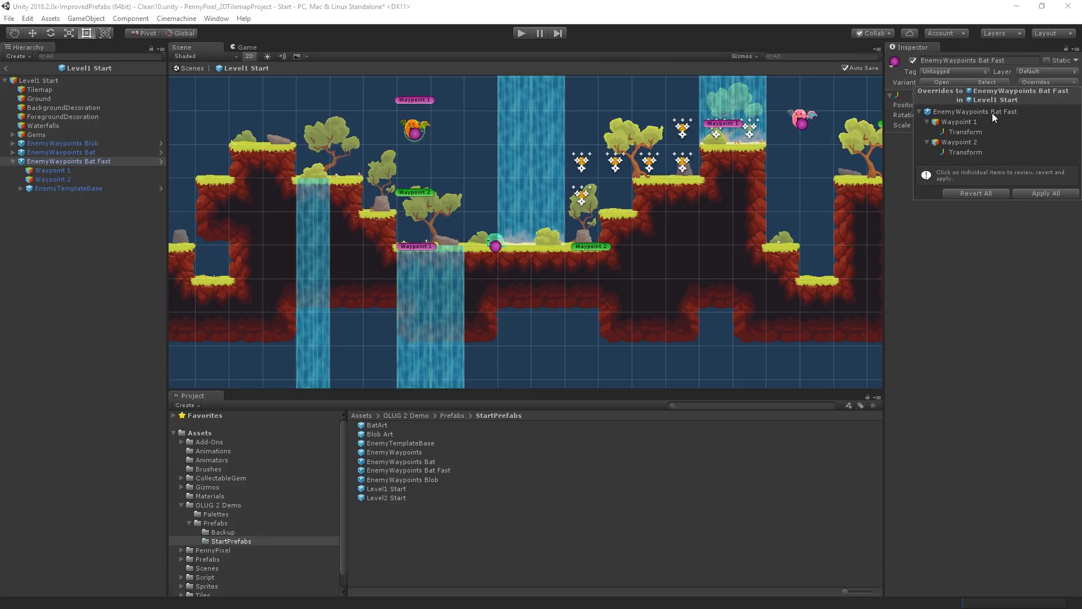
pyautogui.click(962, 121)
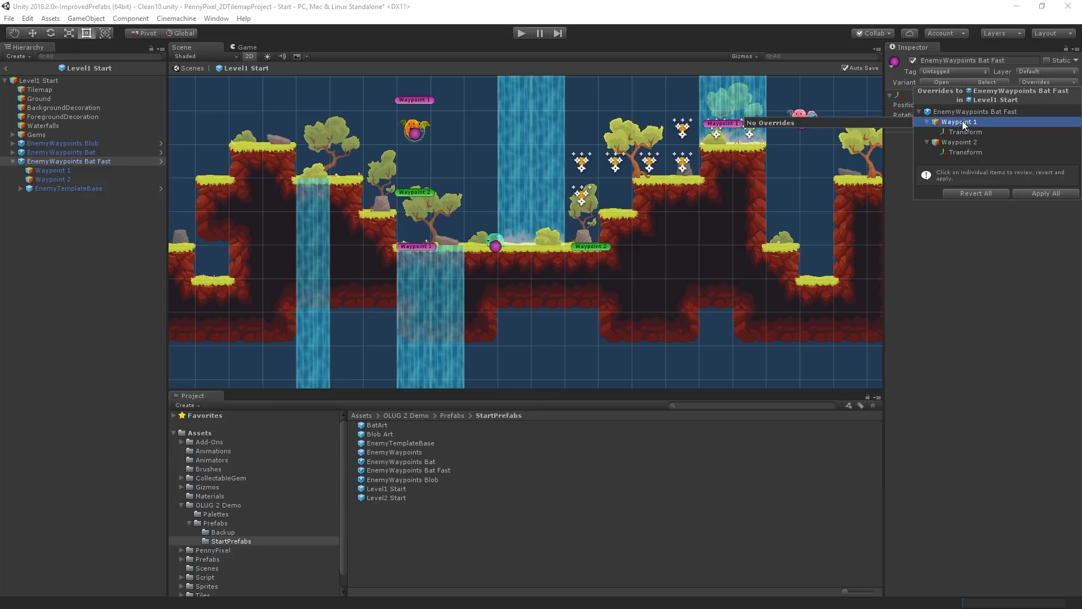
pyautogui.click(964, 113)
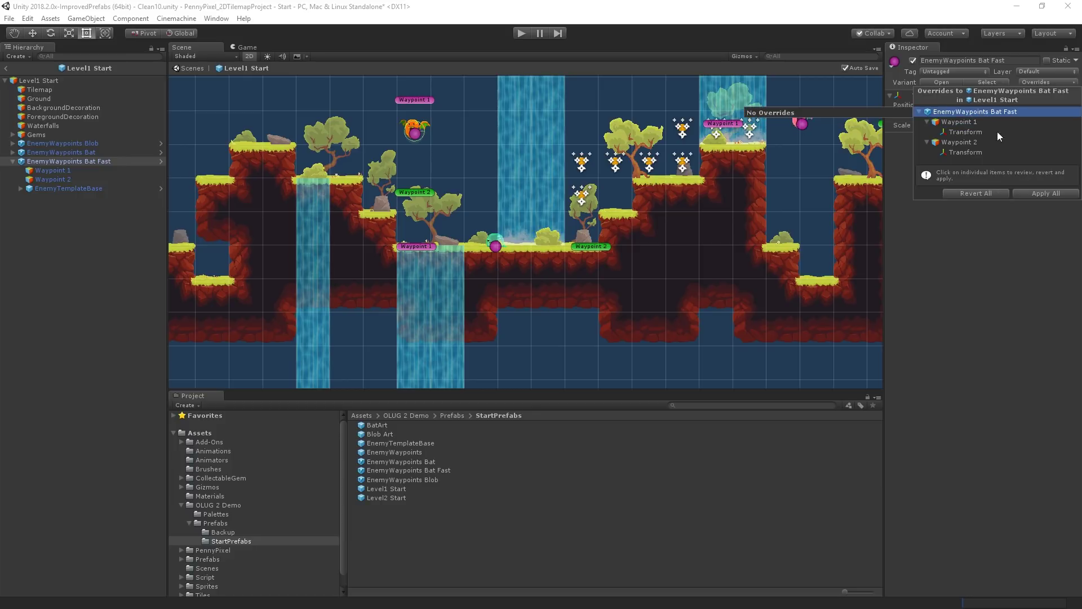
pyautogui.click(967, 120)
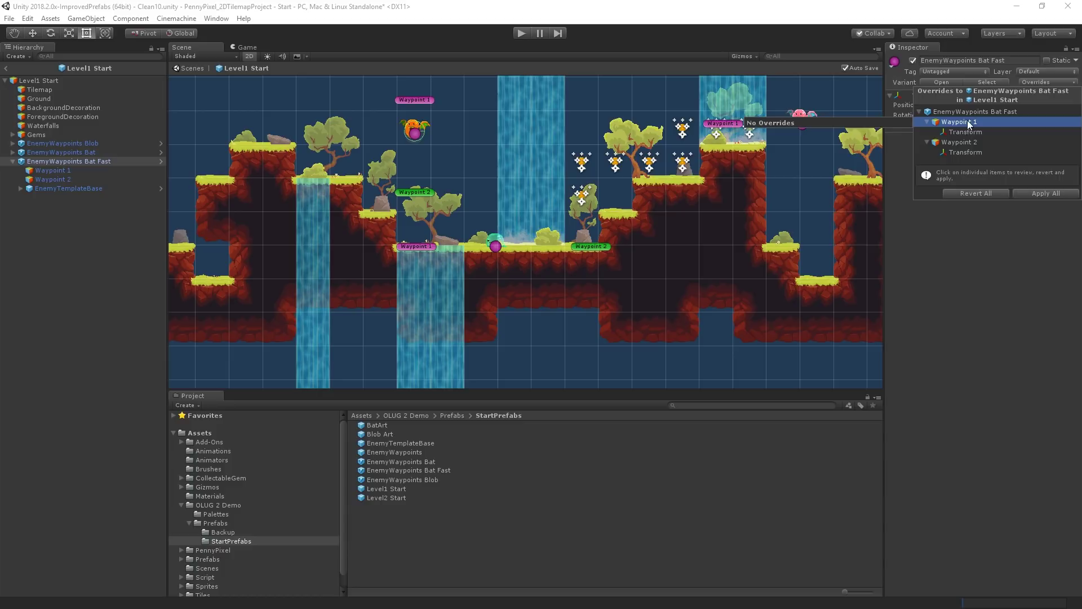
pyautogui.click(967, 132)
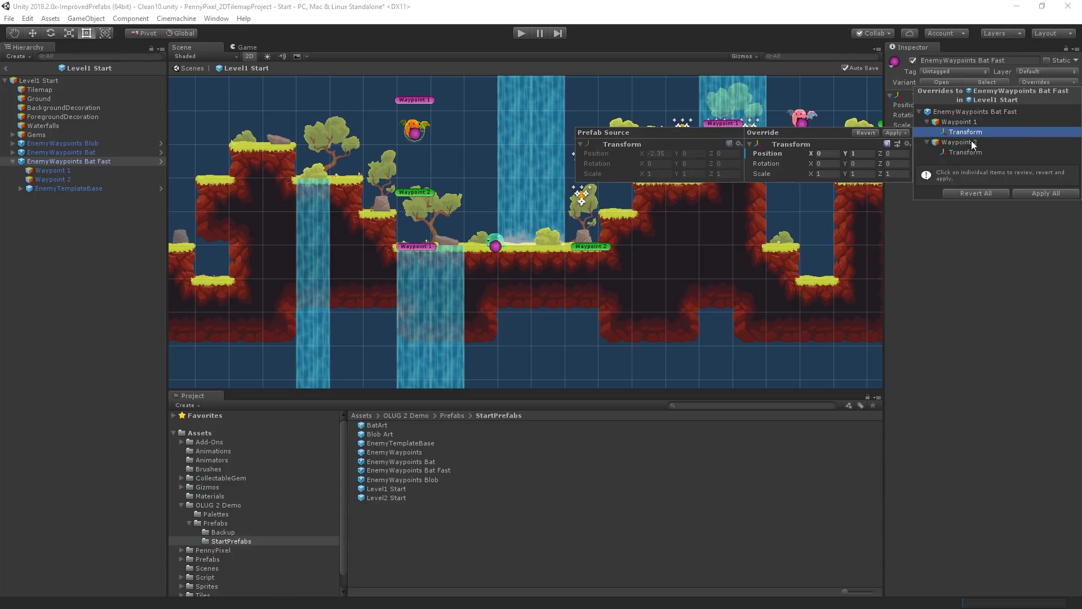
pyautogui.click(899, 133)
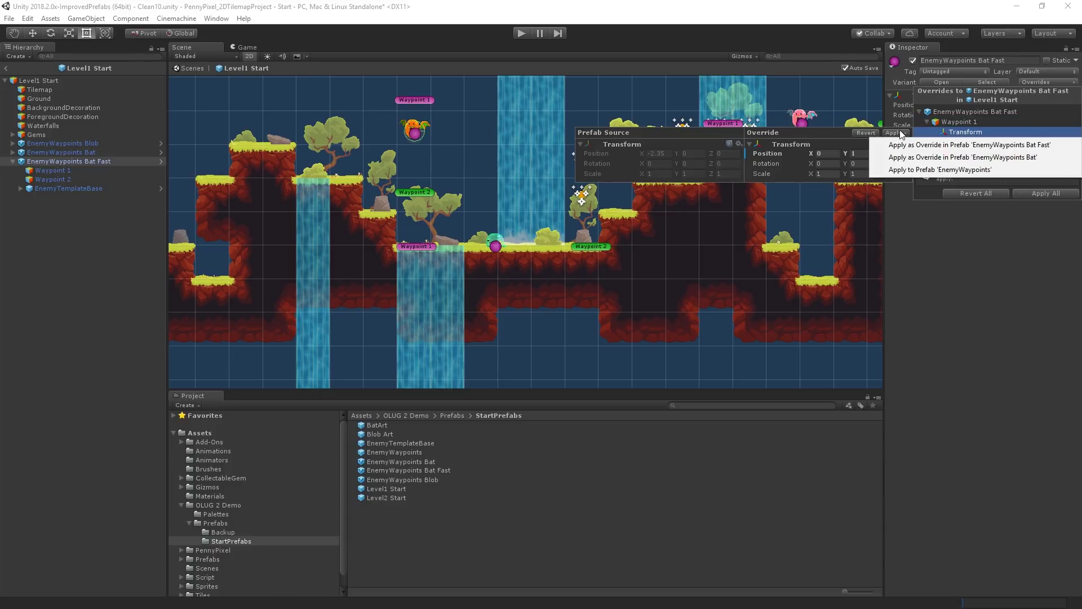
pyautogui.click(1051, 156)
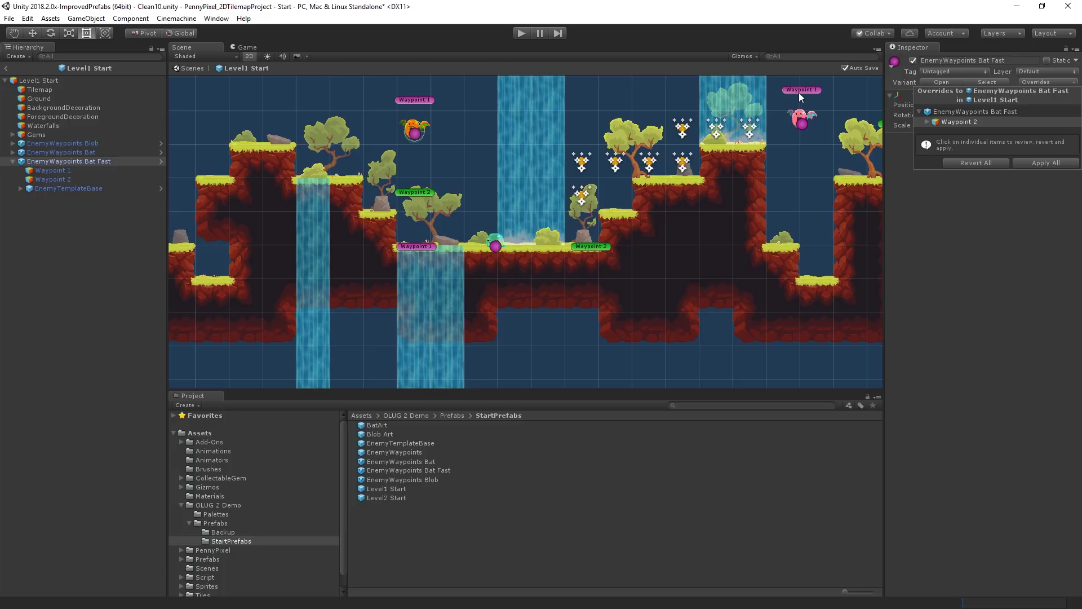
# Apply the fast bat instance's Waypoint 2 Transform override as an override in the 'EnemyWaypoints Bat' prefab.
pyautogui.click(925, 122)
pyautogui.click(963, 132)
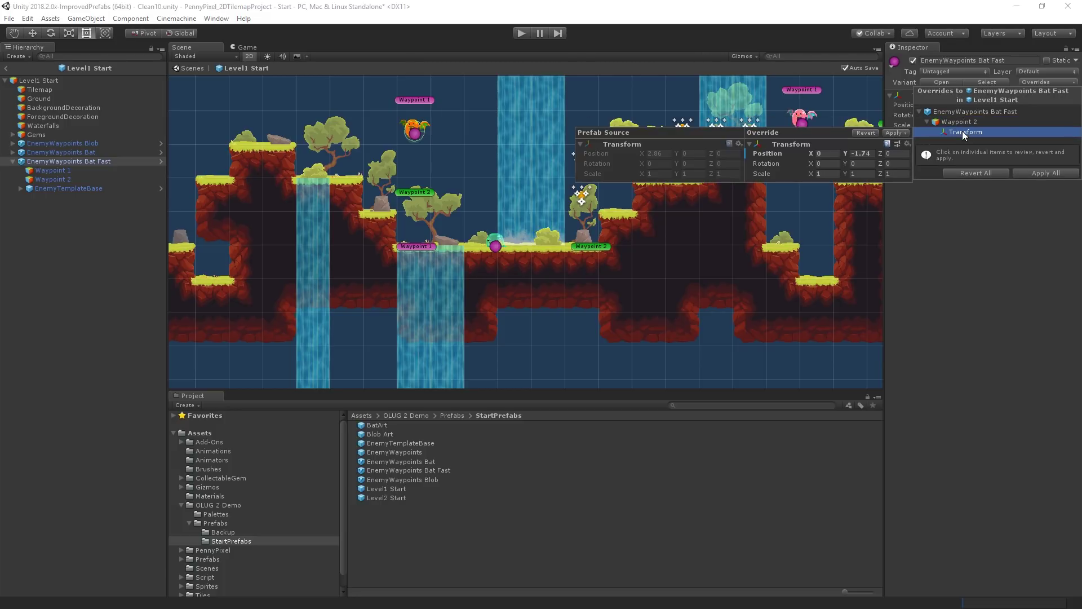
pyautogui.click(894, 133)
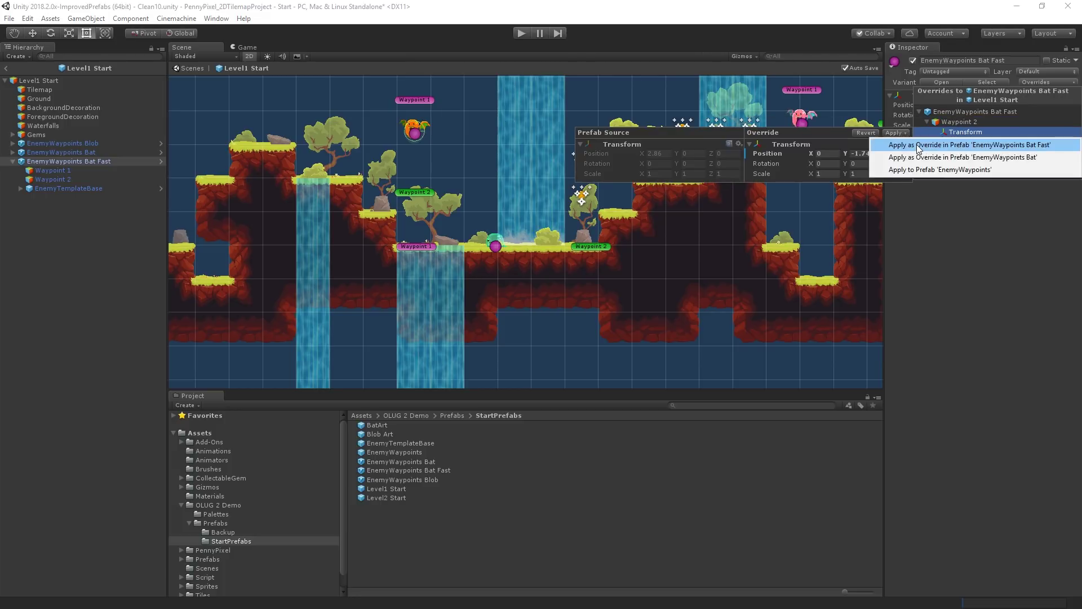
pyautogui.click(921, 161)
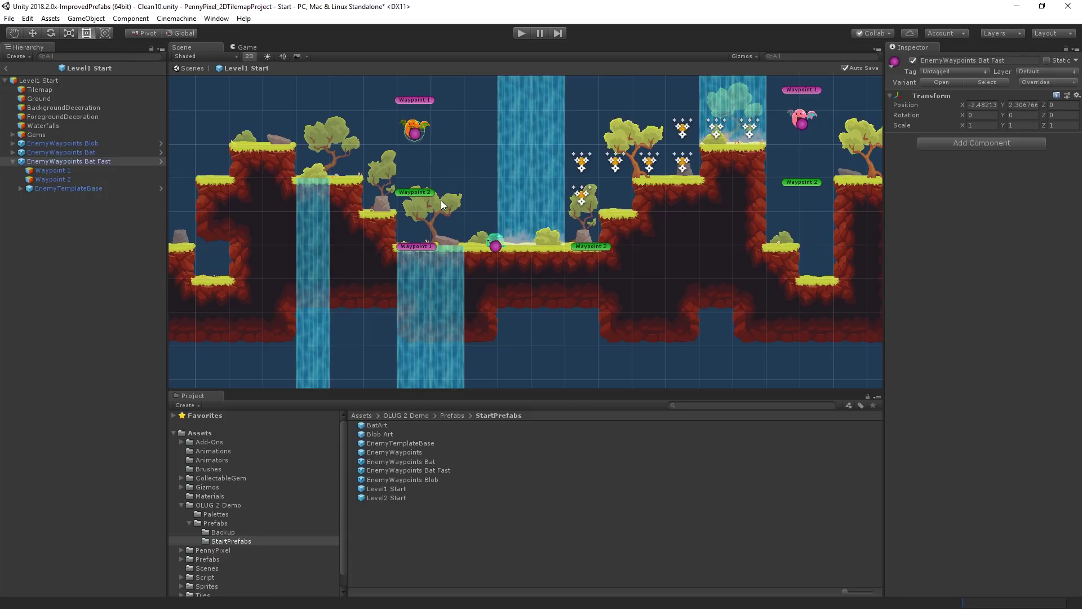
# Play-test the level by running and jumping the character past the orange bat to the pink bat and partway back, and stop play mode.
pyautogui.click(521, 34)
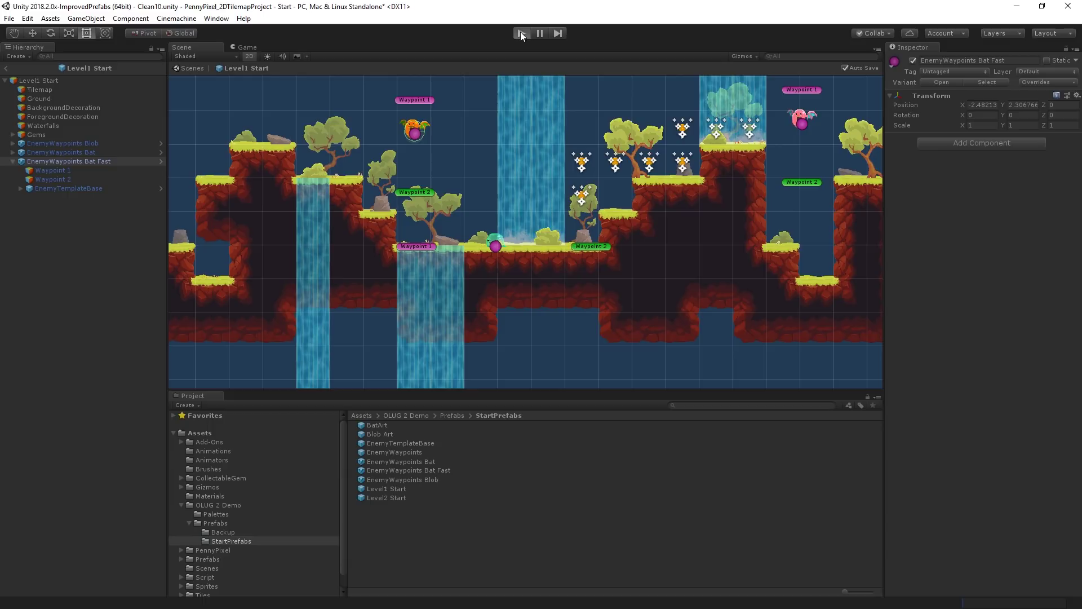
pyautogui.click(522, 34)
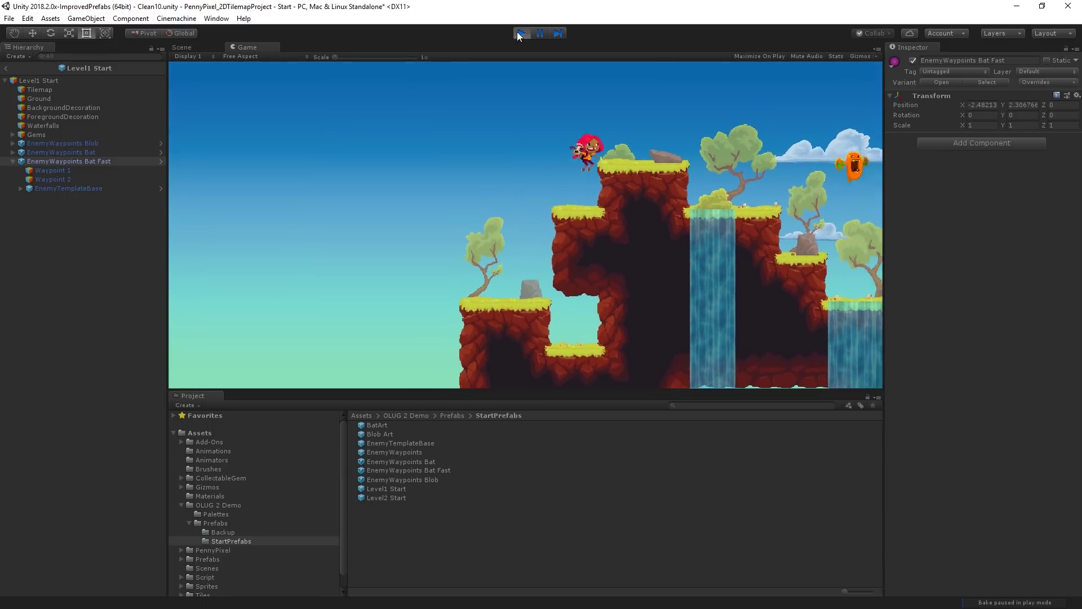
pyautogui.press('space')
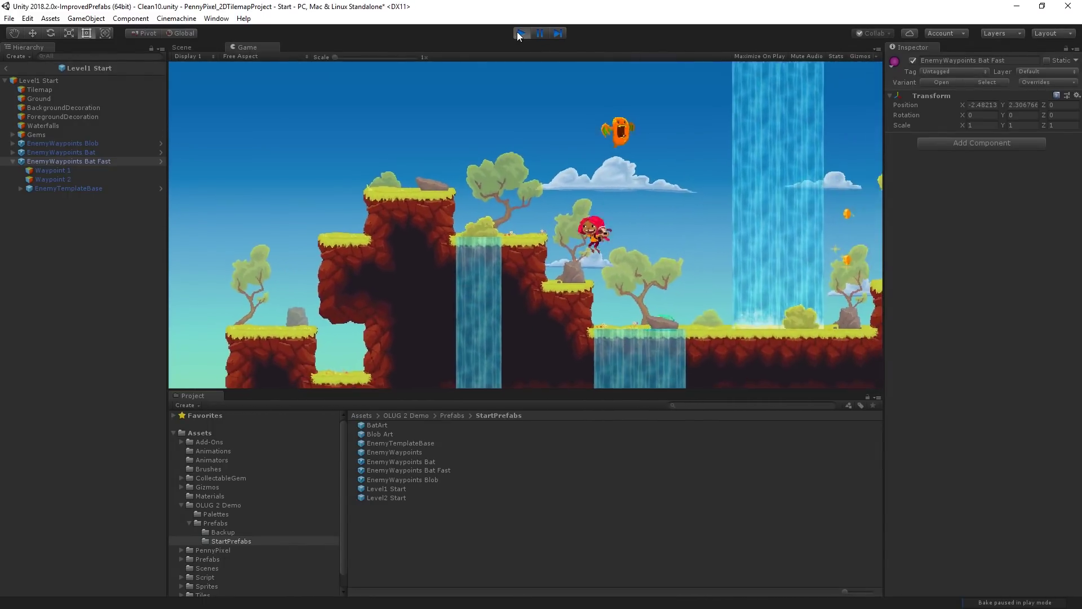
pyautogui.press('Right')
pyautogui.press('space')
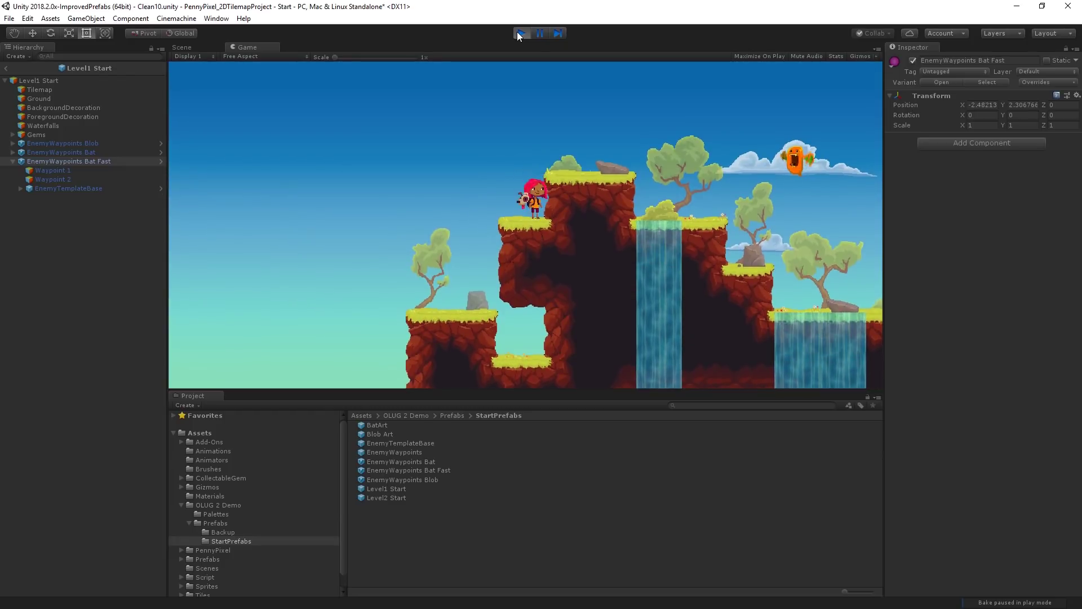
pyautogui.press('Right')
pyautogui.press('space')
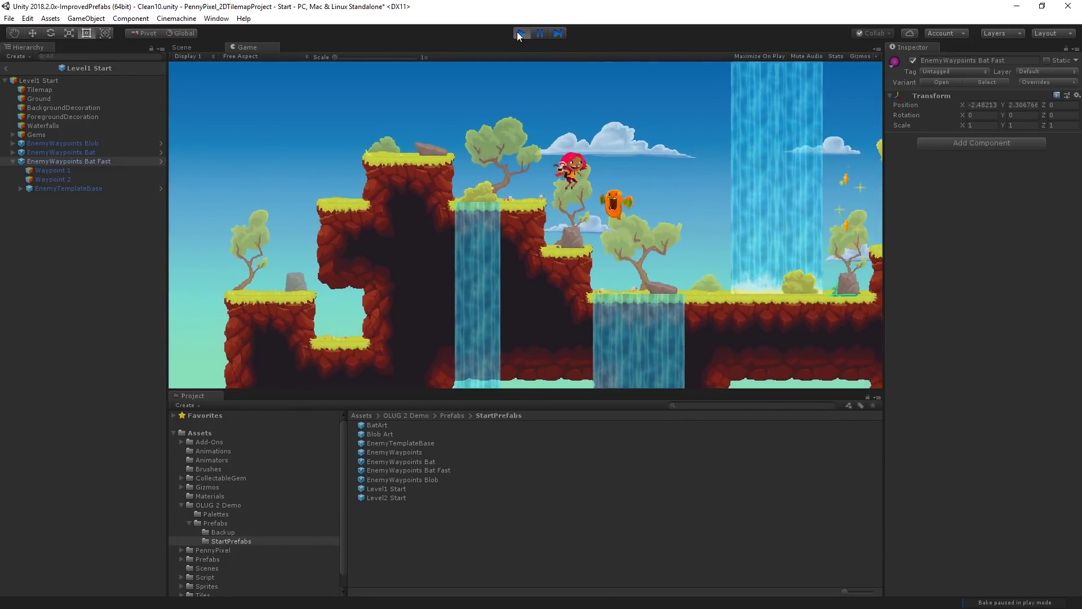
pyautogui.press('Right')
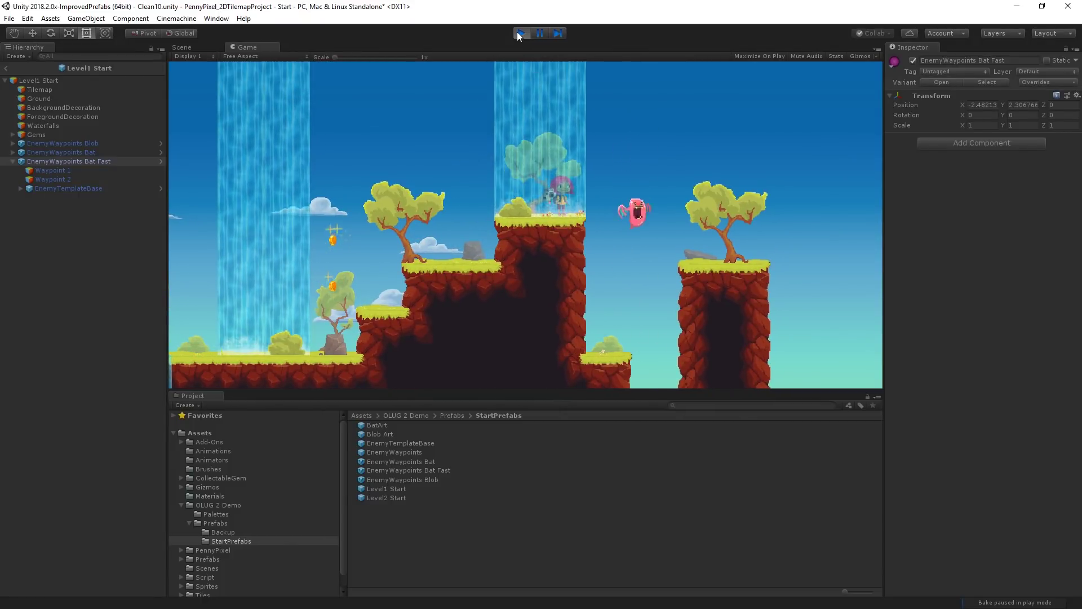
pyautogui.press('Left')
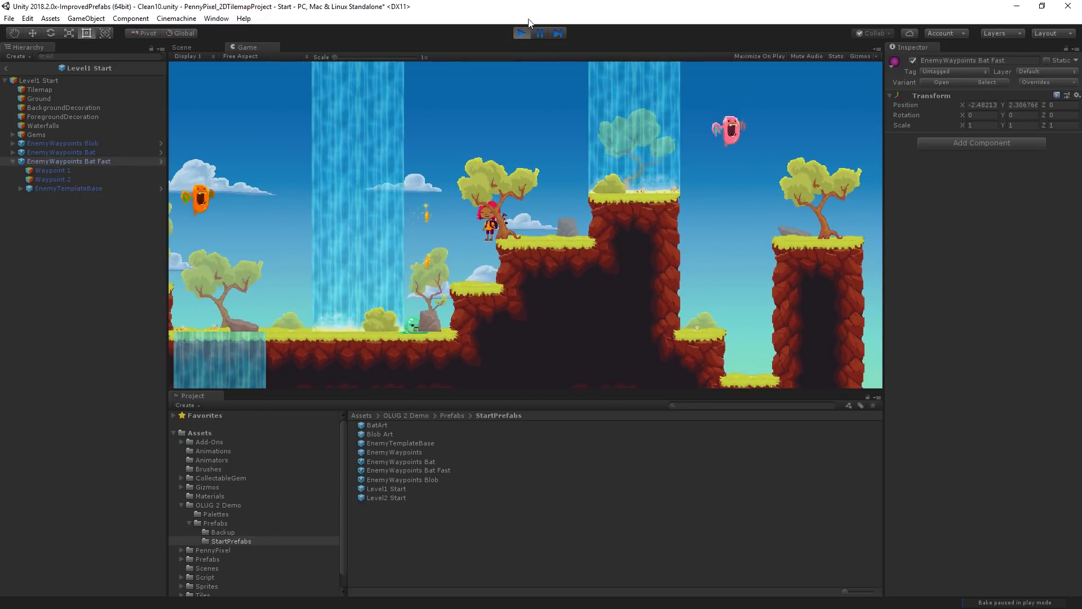
pyautogui.click(522, 33)
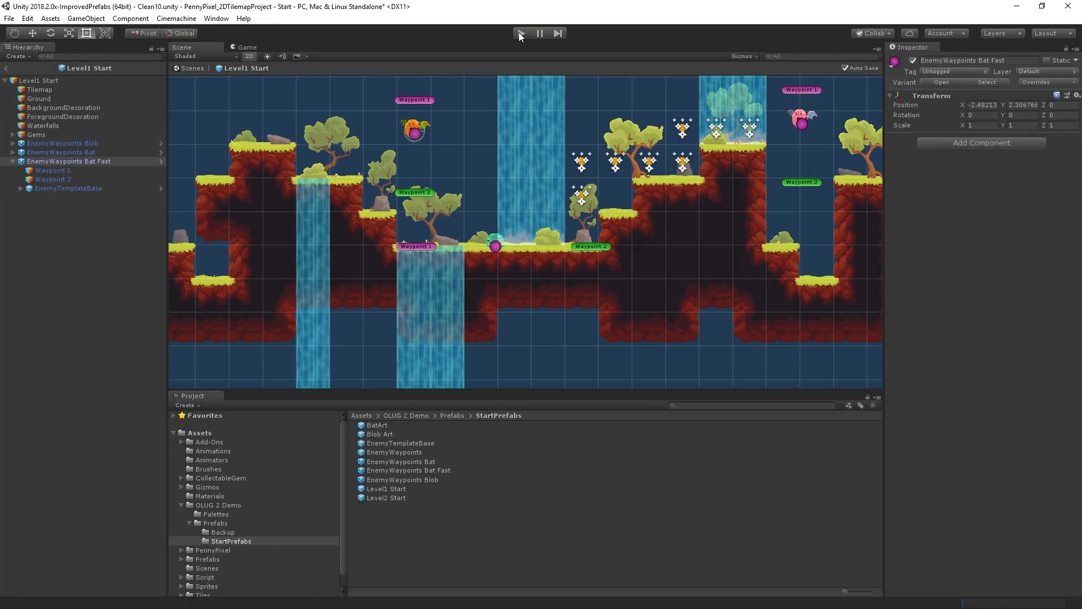